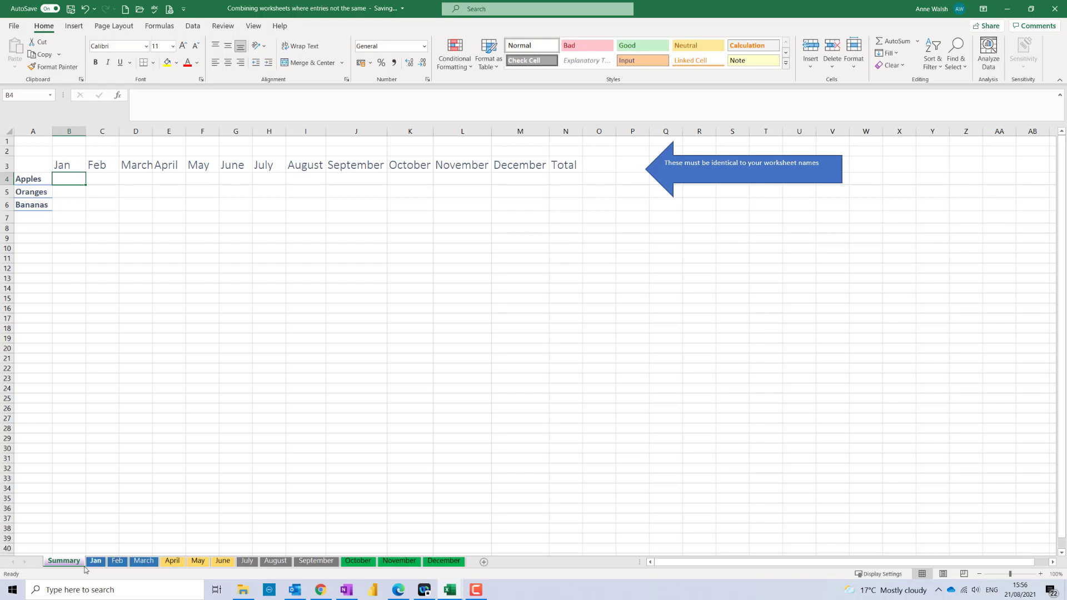
# Examine the product labels and totals on the Jan to April worksheets, and return to the Summary sheet.
pyautogui.click(99, 561)
pyautogui.click(117, 562)
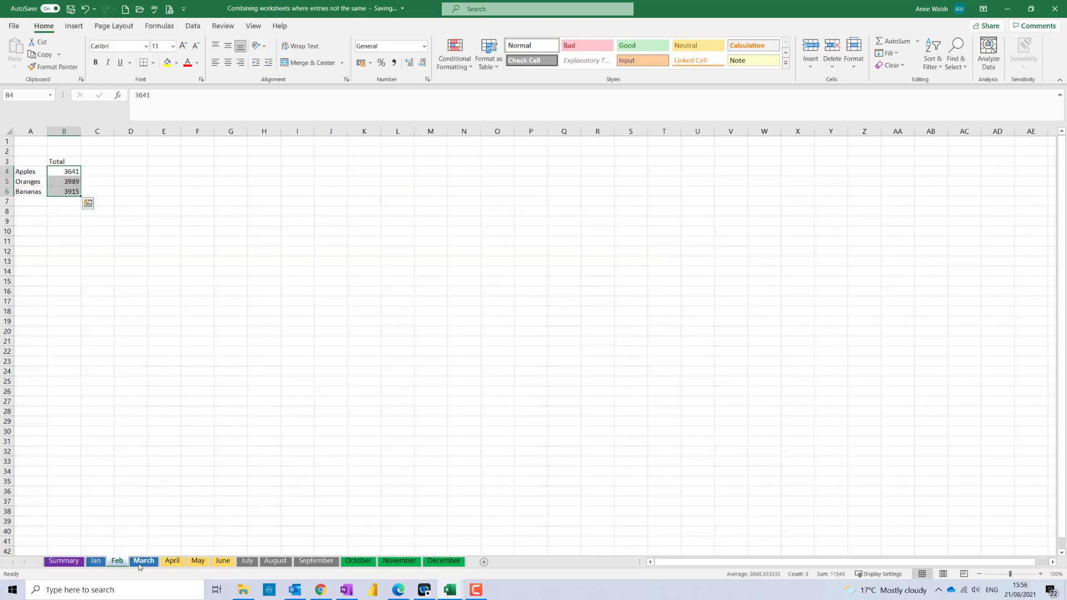
pyautogui.click(143, 562)
pyautogui.click(172, 561)
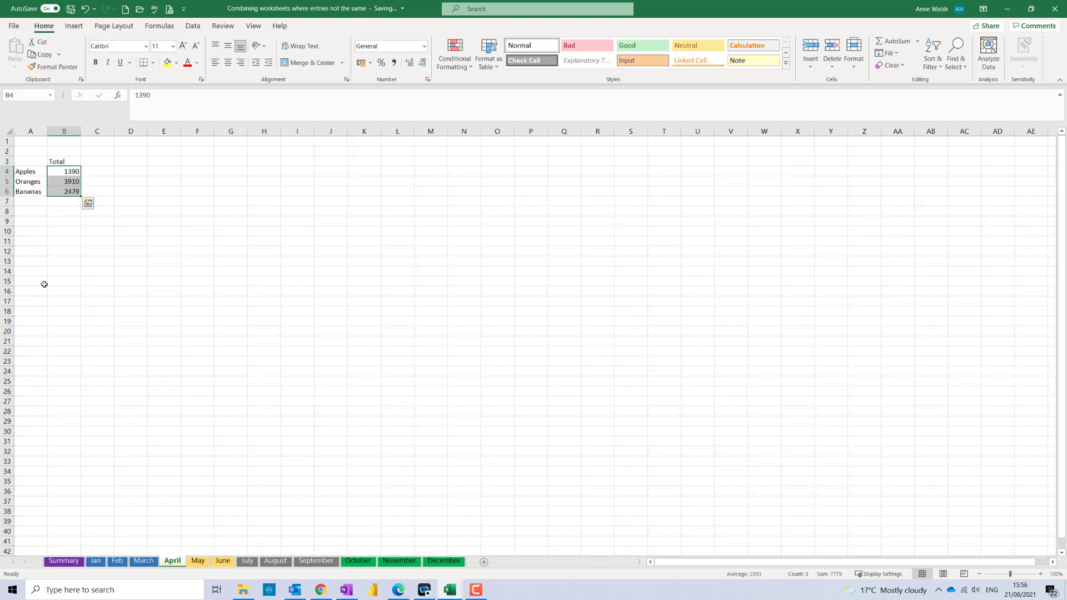
pyautogui.click(32, 174)
pyautogui.click(35, 182)
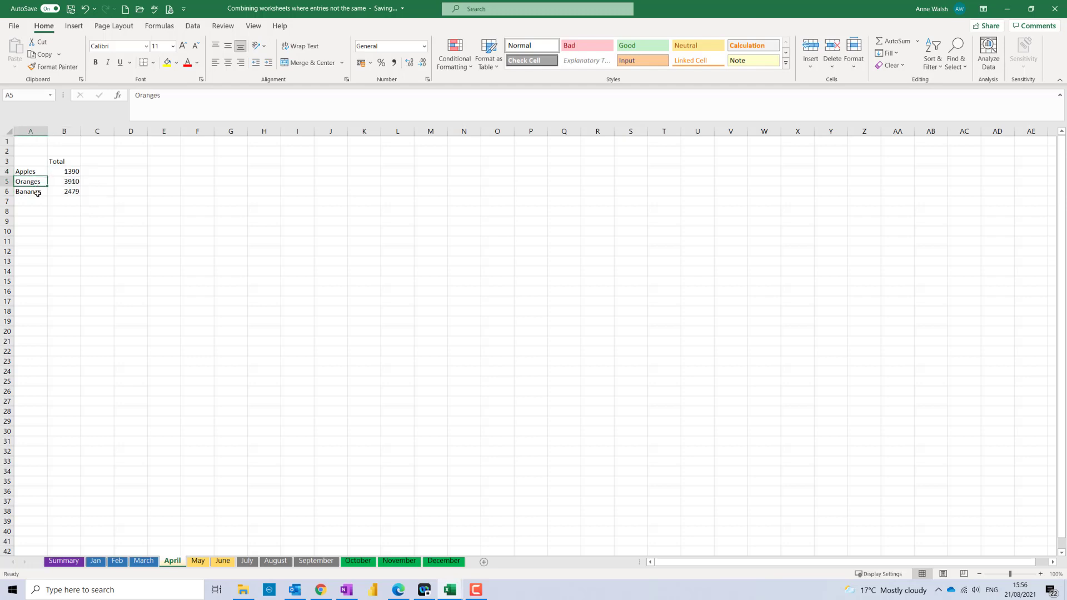
pyautogui.click(34, 191)
pyautogui.click(63, 561)
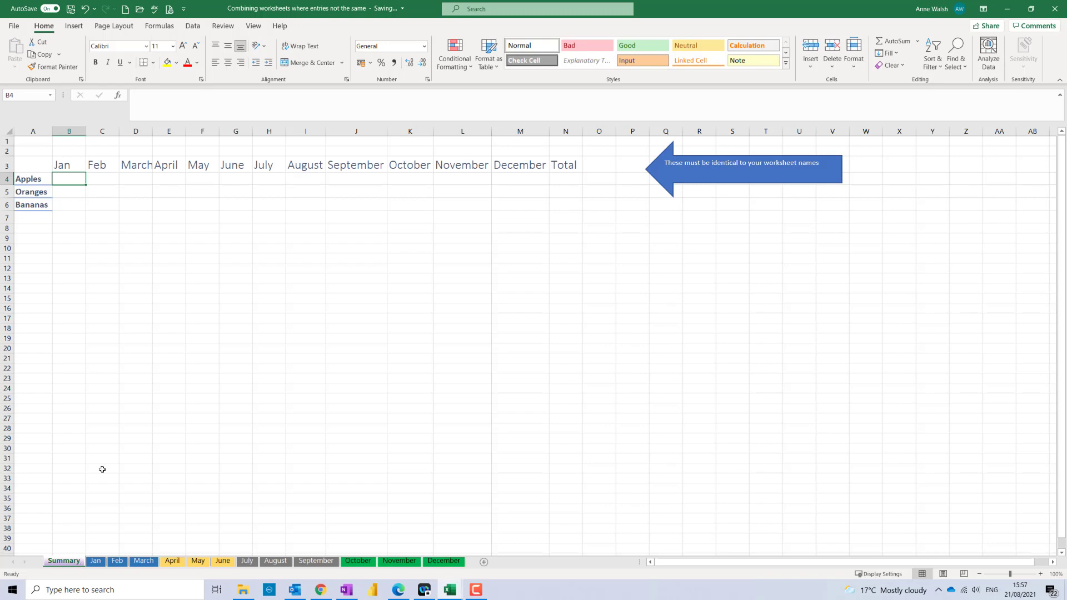
# In the Summary sheet's header row, widen the March column to fit its label and make the Total heading bold.
pyautogui.click(39, 220)
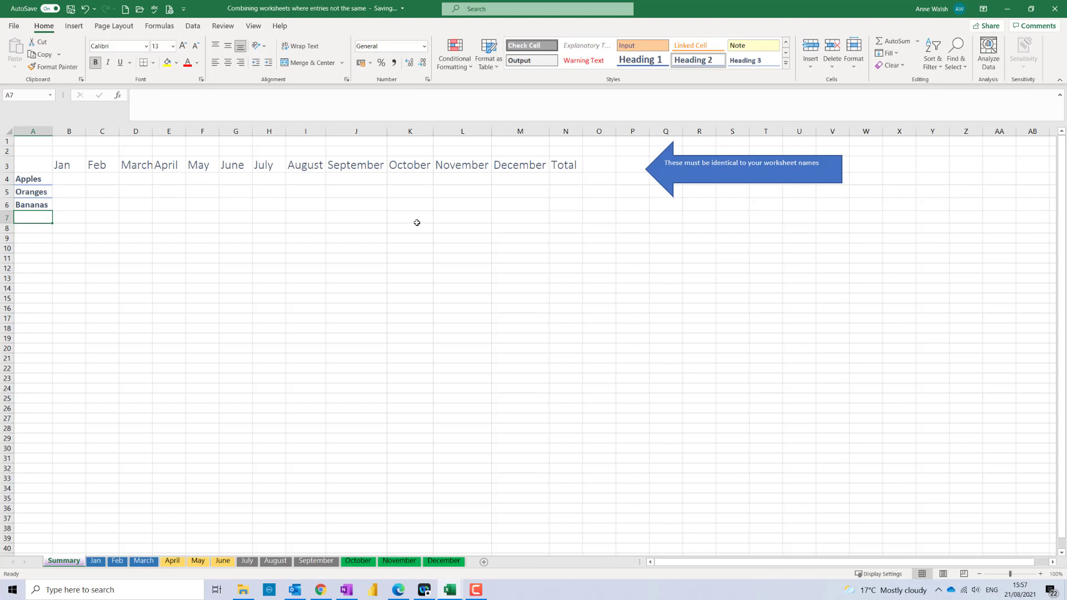
pyautogui.click(72, 180)
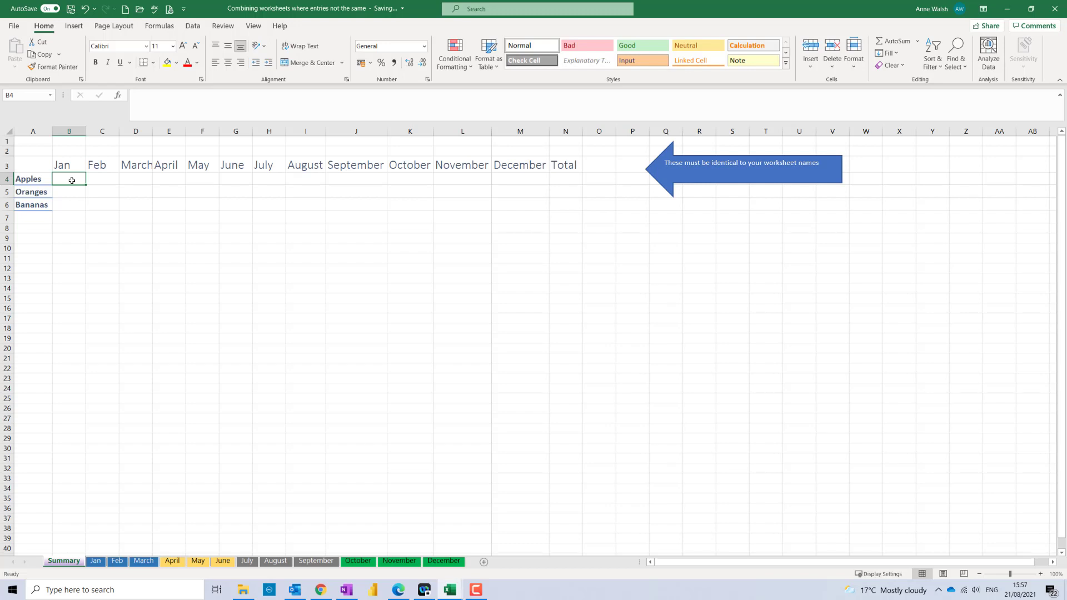
pyautogui.click(71, 166)
pyautogui.click(97, 164)
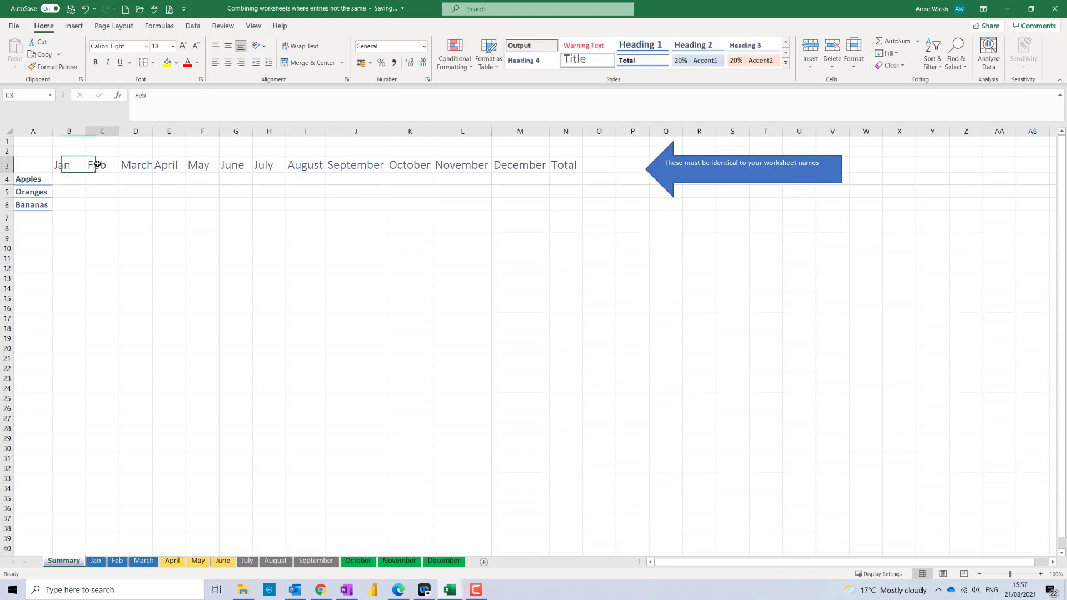
pyautogui.click(129, 165)
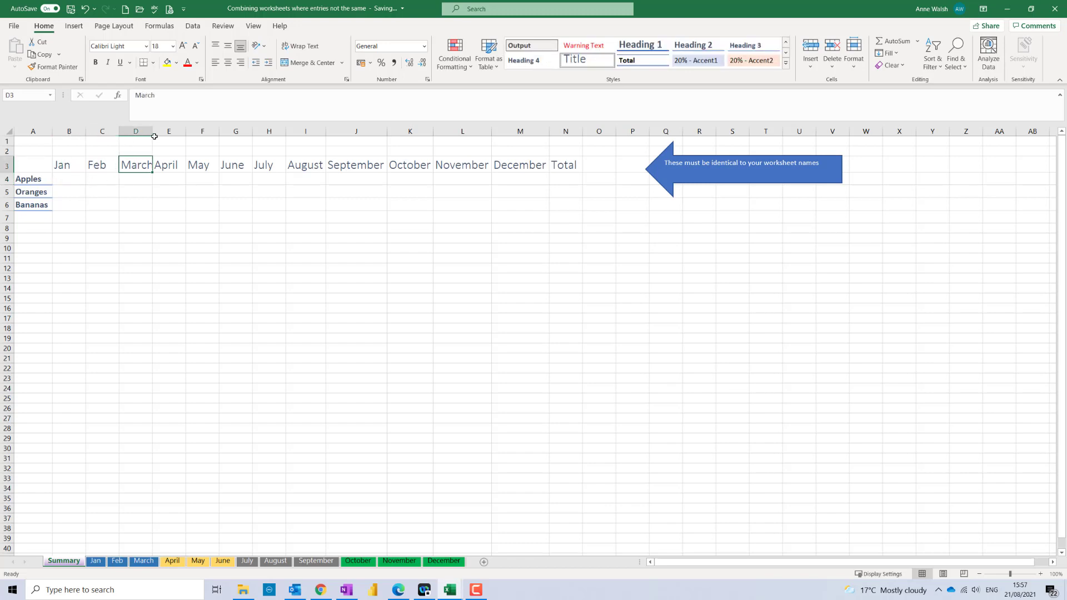
pyautogui.moveTo(154, 136); pyautogui.dragTo(161, 136)
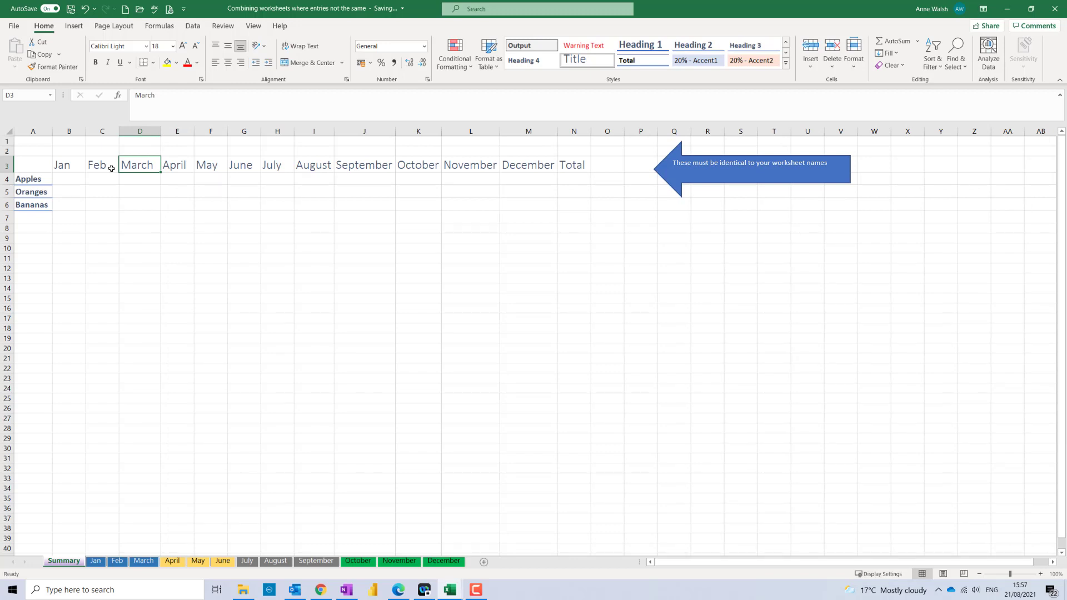
pyautogui.click(578, 165)
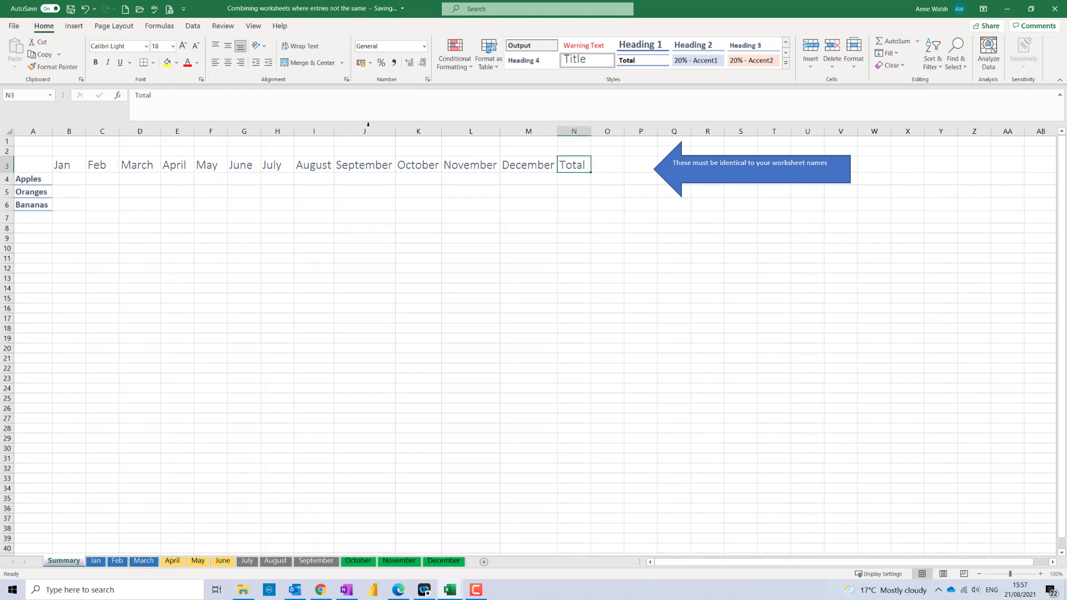
pyautogui.click(95, 62)
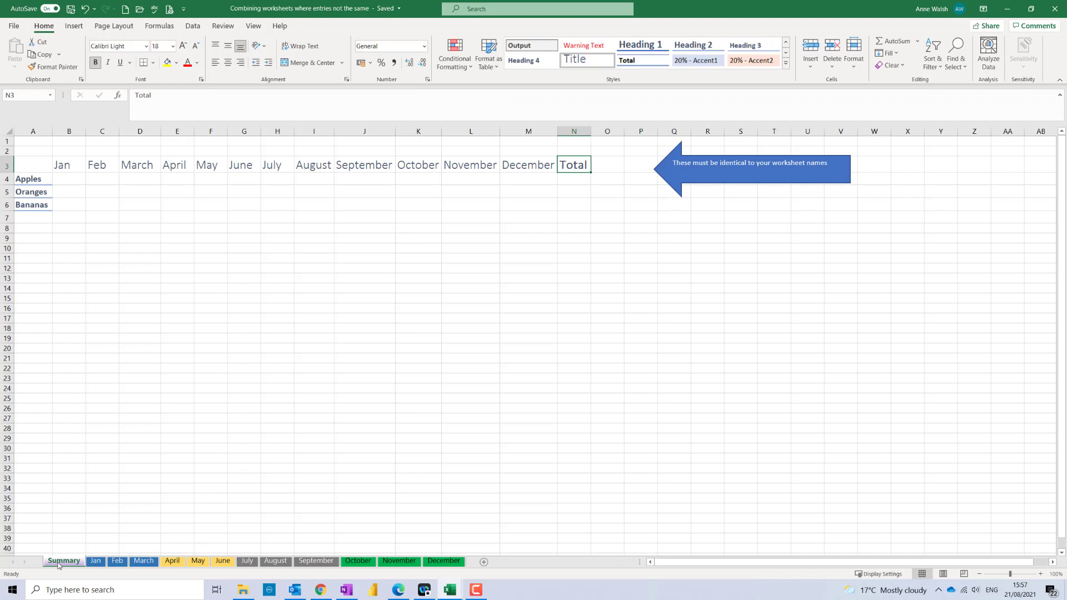
# Review the monthly worksheets from Jan to June and compare the sheet names with the Summary sheet's month headings.
pyautogui.click(95, 562)
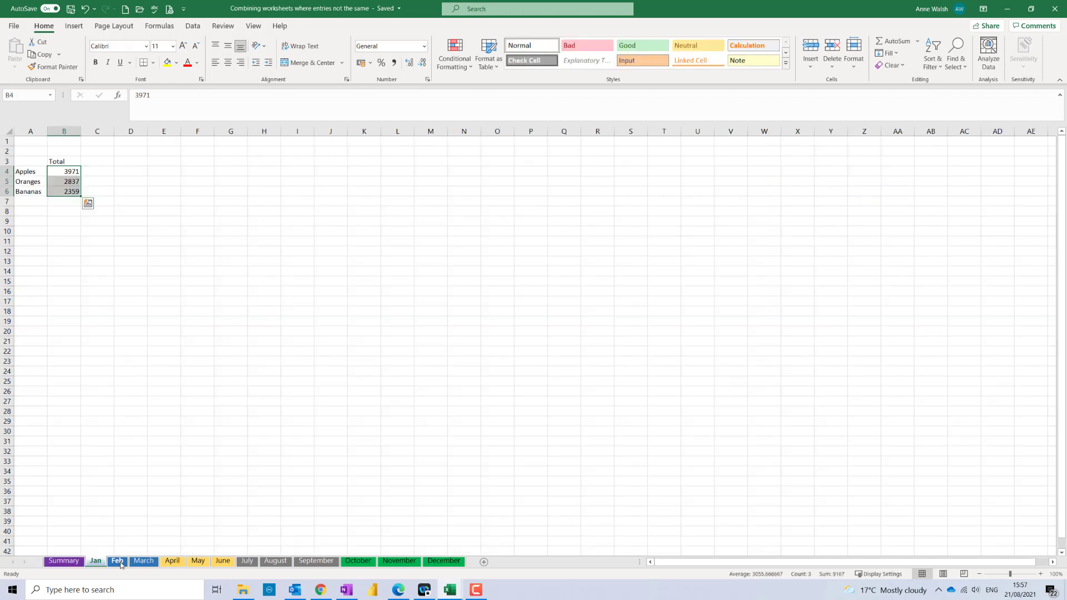
pyautogui.click(117, 561)
pyautogui.click(143, 561)
pyautogui.click(172, 561)
pyautogui.click(198, 562)
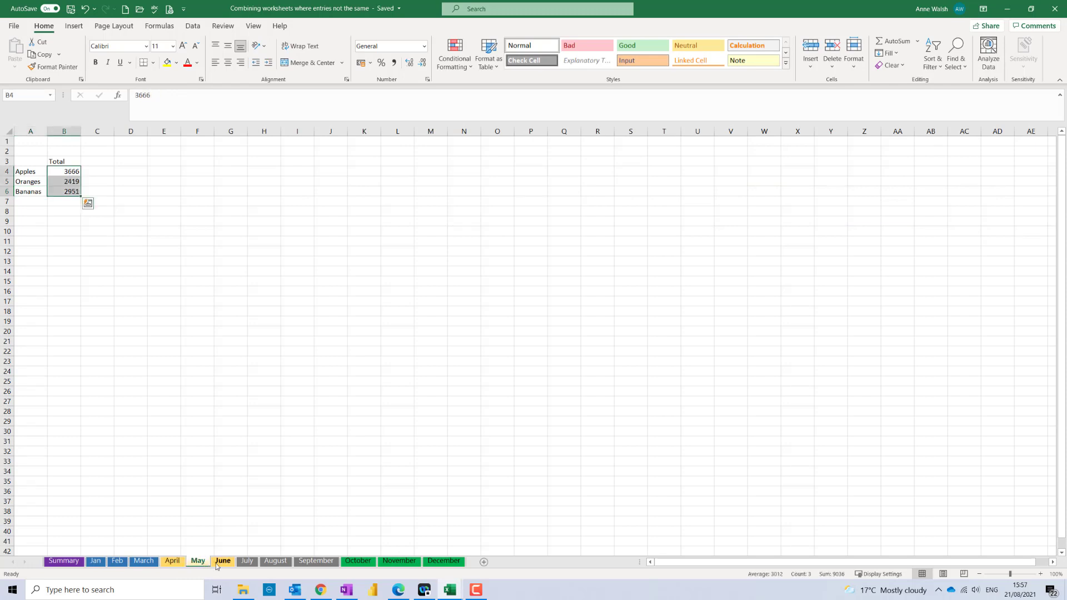
pyautogui.click(216, 562)
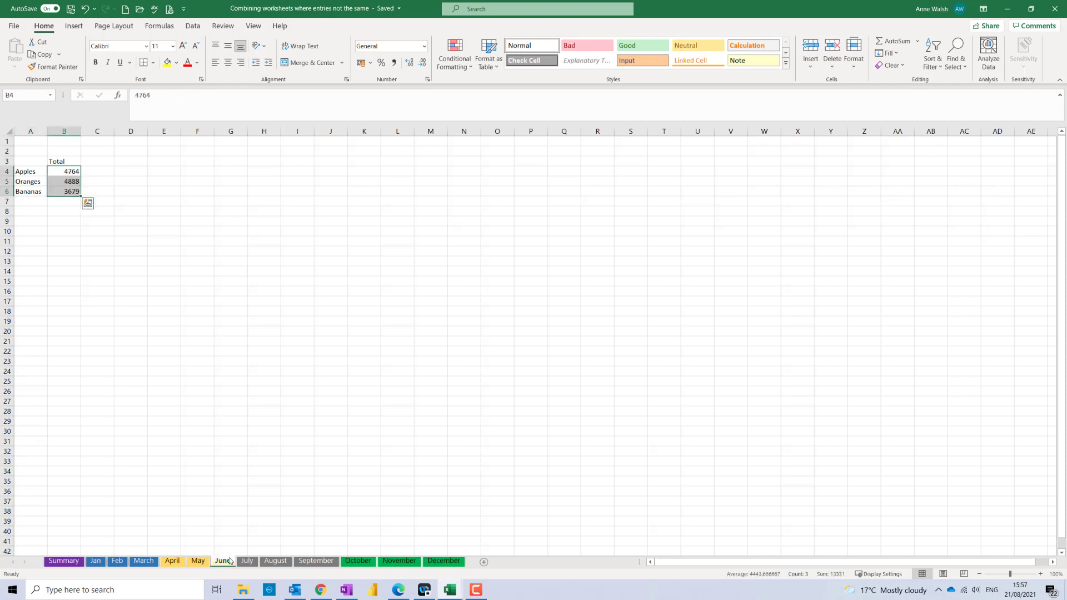
pyautogui.click(96, 561)
pyautogui.click(64, 561)
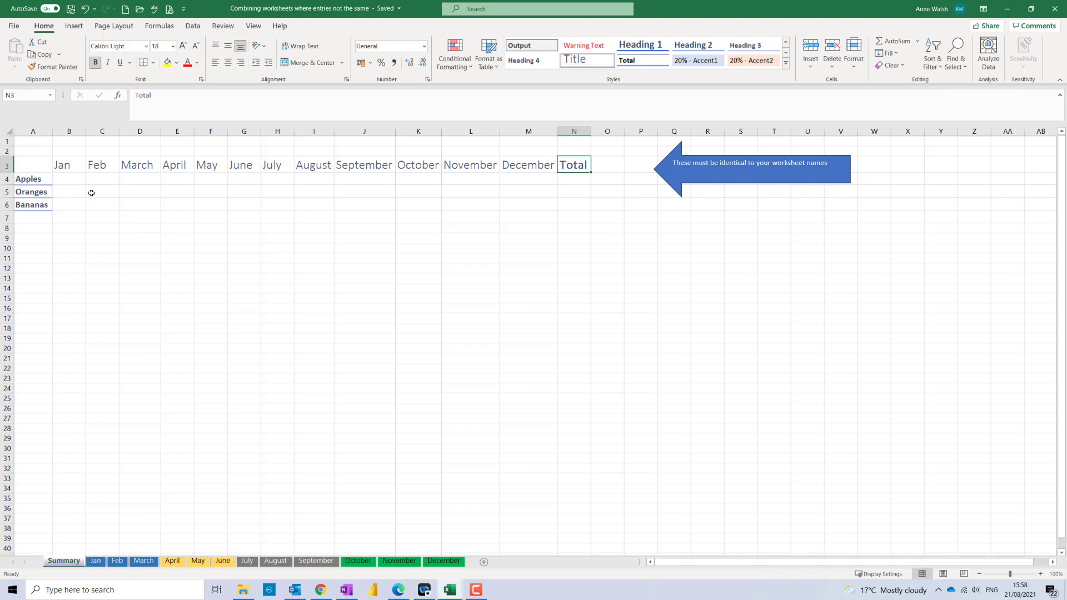
pyautogui.moveTo(70, 165); pyautogui.dragTo(556, 168)
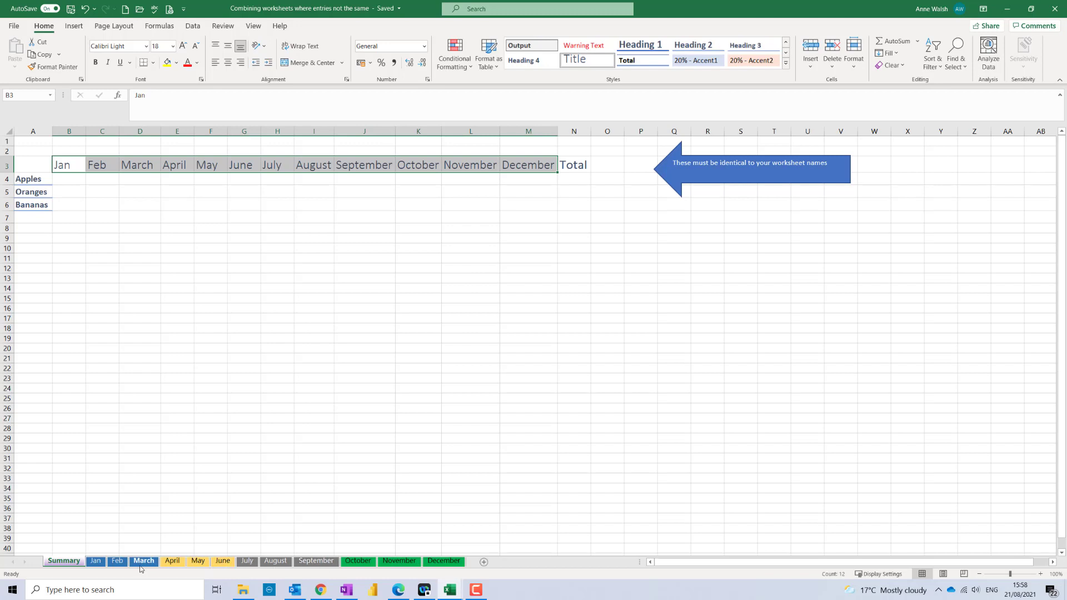
# Widen the blue arrow callout about identical worksheet names by extending its blunt end slightly.
pyautogui.click(697, 183)
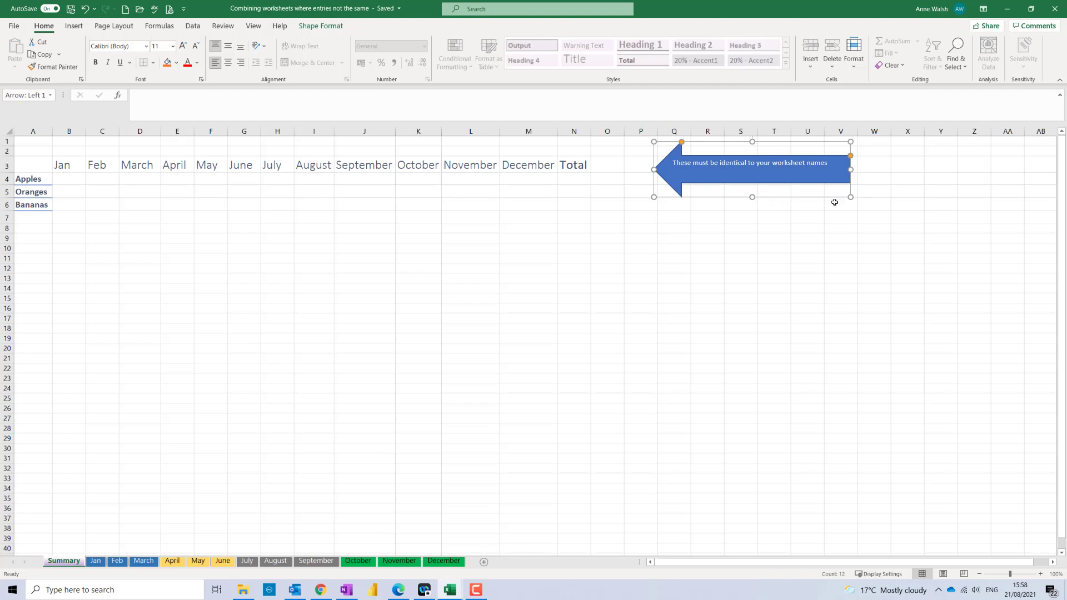
pyautogui.moveTo(850, 169); pyautogui.dragTo(872, 169)
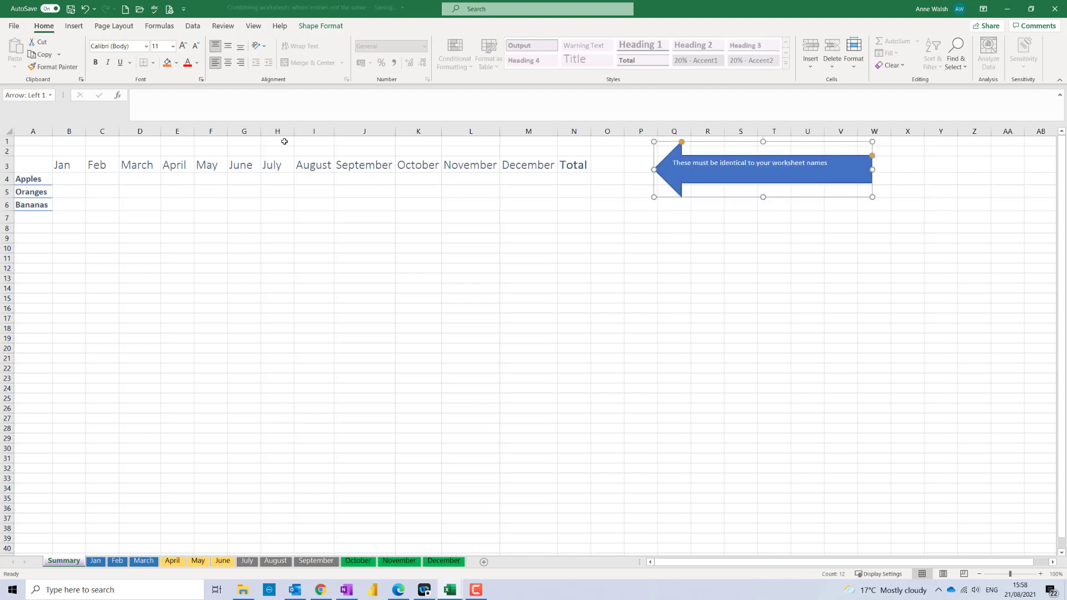
# Examine the sum range, criteria range and criteria arguments of the SUMIFS function for cell B4, and close it without inserting.
pyautogui.click(69, 181)
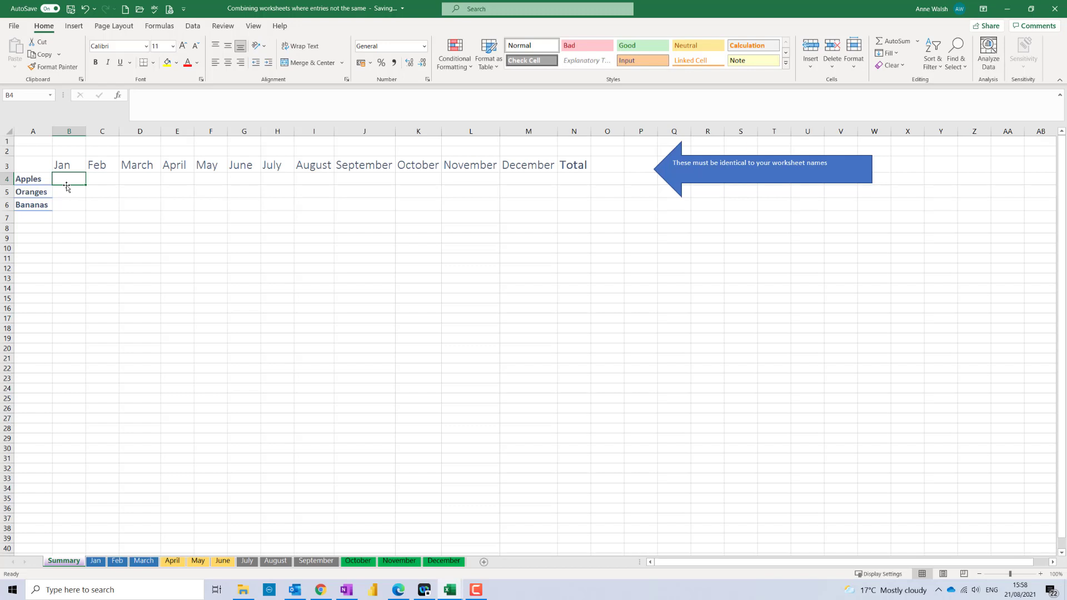
pyautogui.click(193, 246)
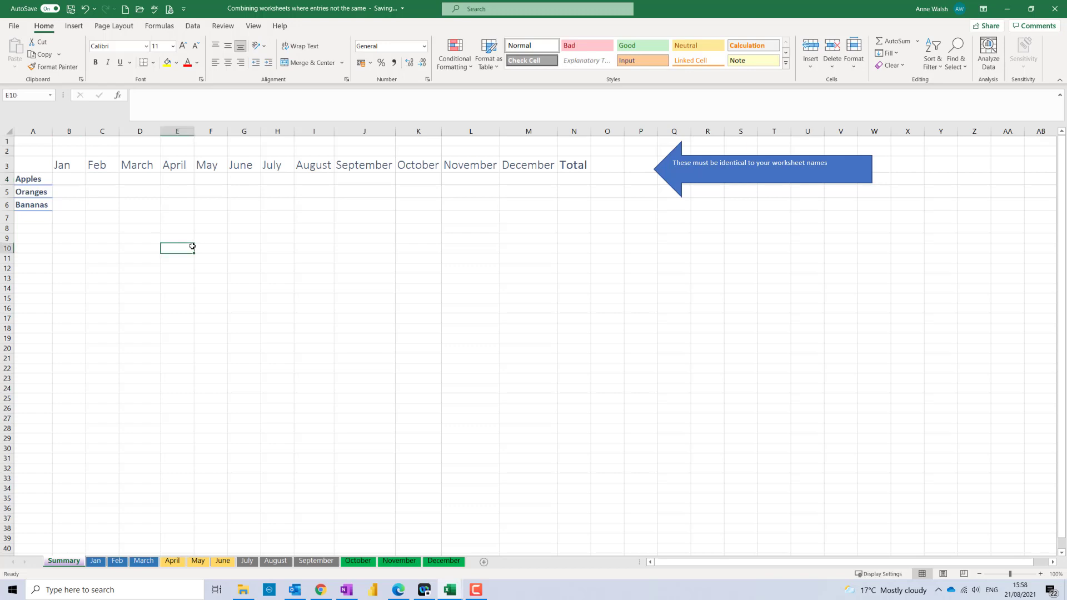
pyautogui.click(68, 177)
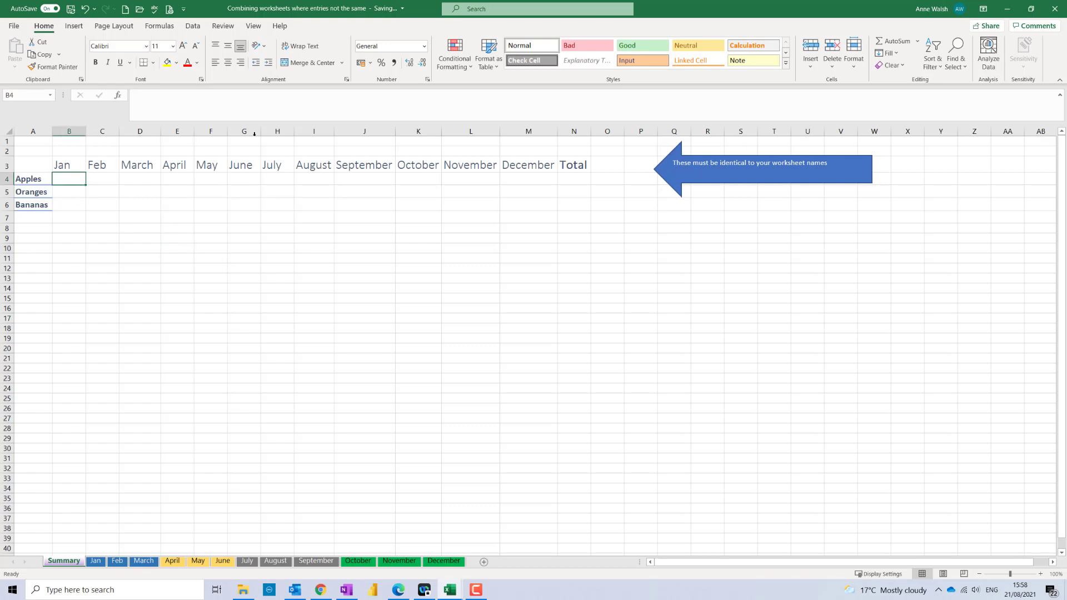
pyautogui.click(160, 27)
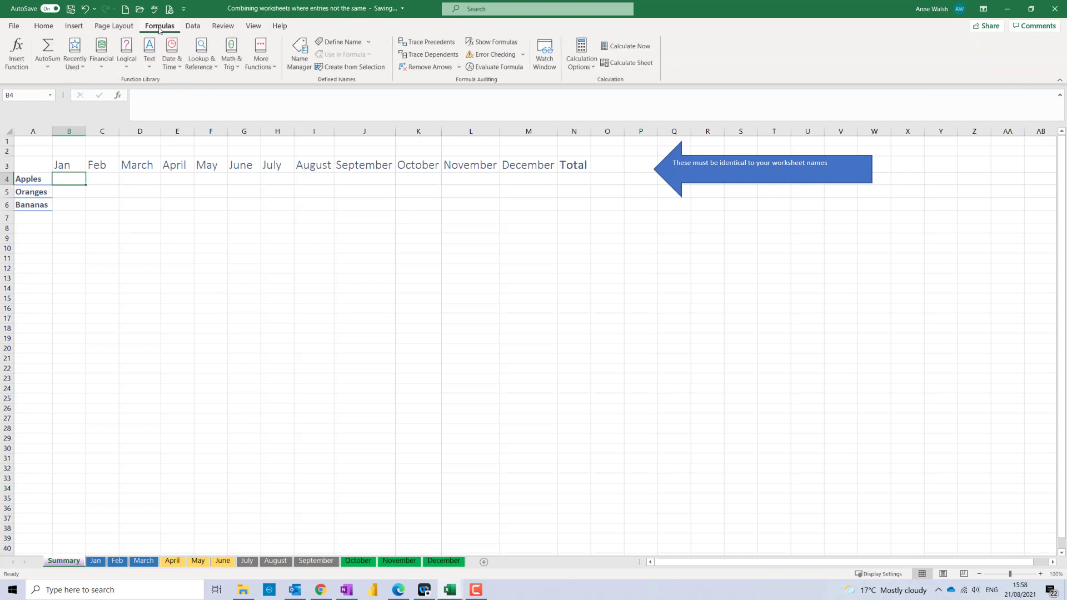
pyautogui.click(231, 61)
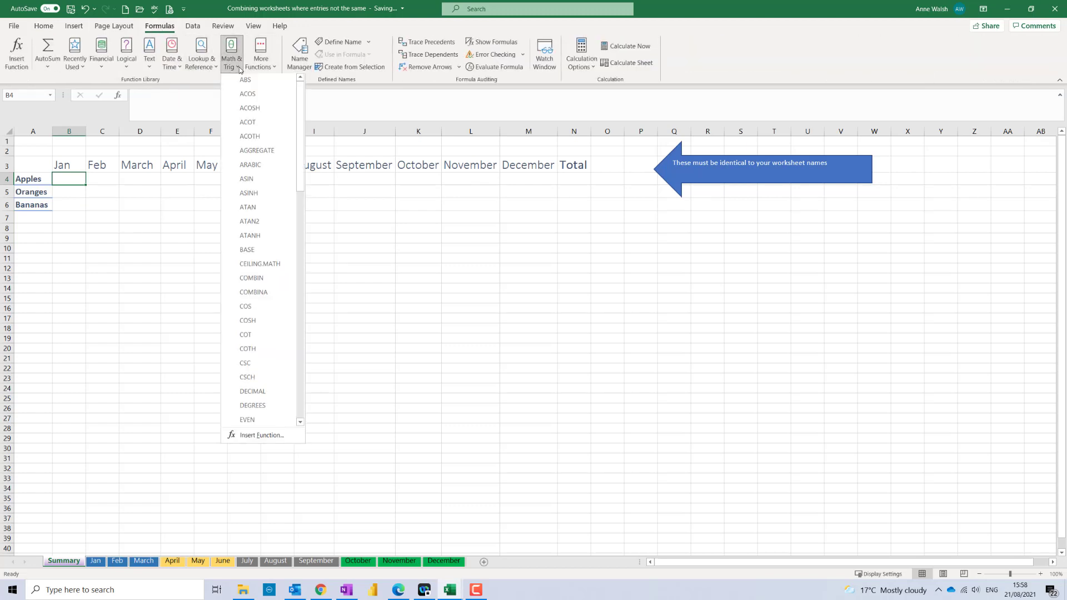
pyautogui.scroll(-6, 250, 287)
pyautogui.scroll(-7, 250, 288)
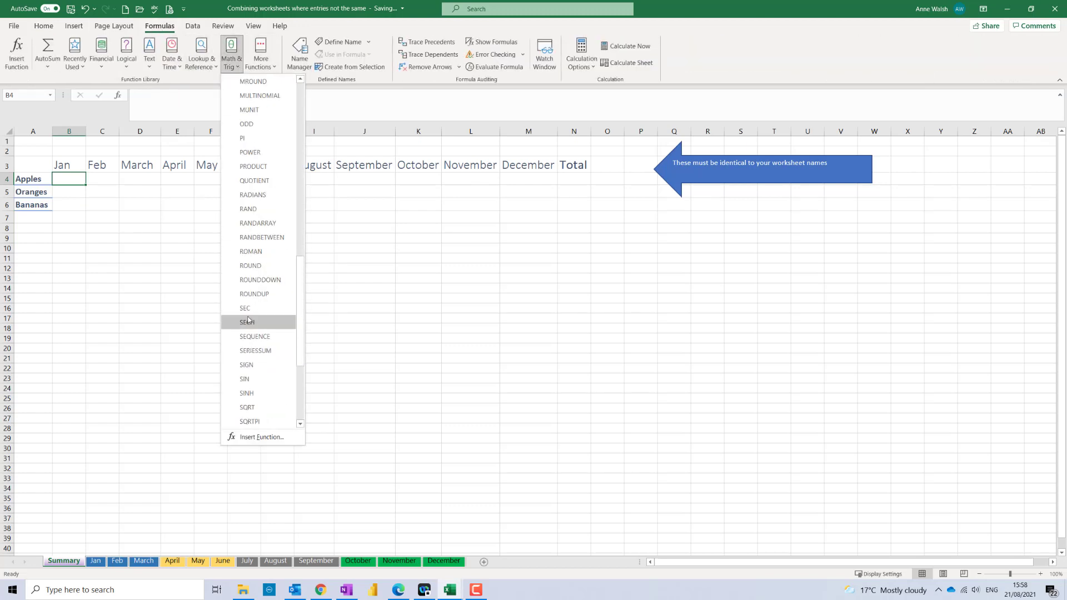
pyautogui.scroll(-3, 248, 320)
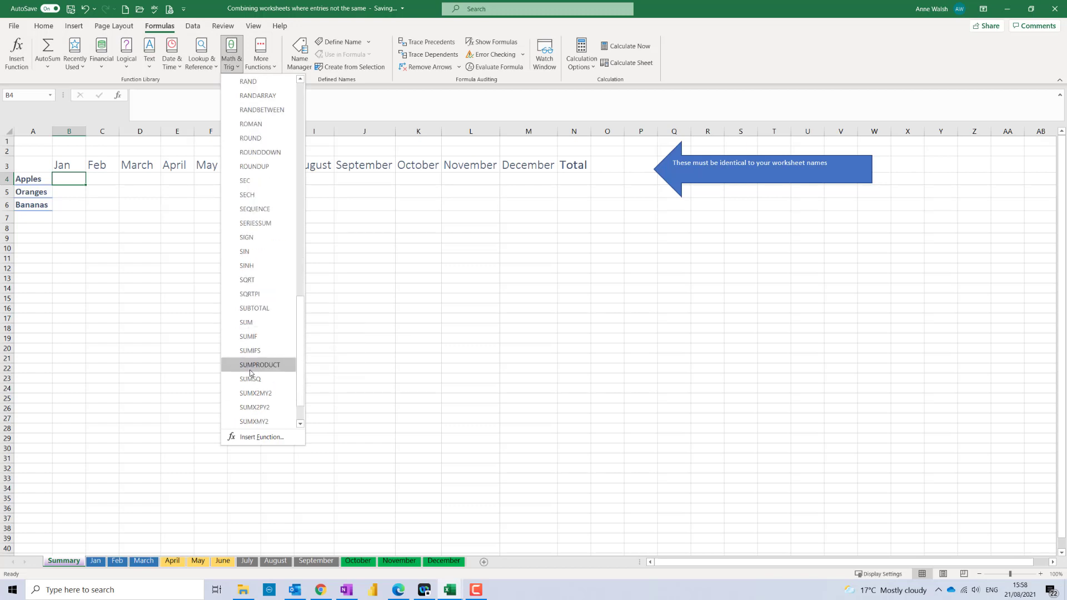
pyautogui.click(250, 351)
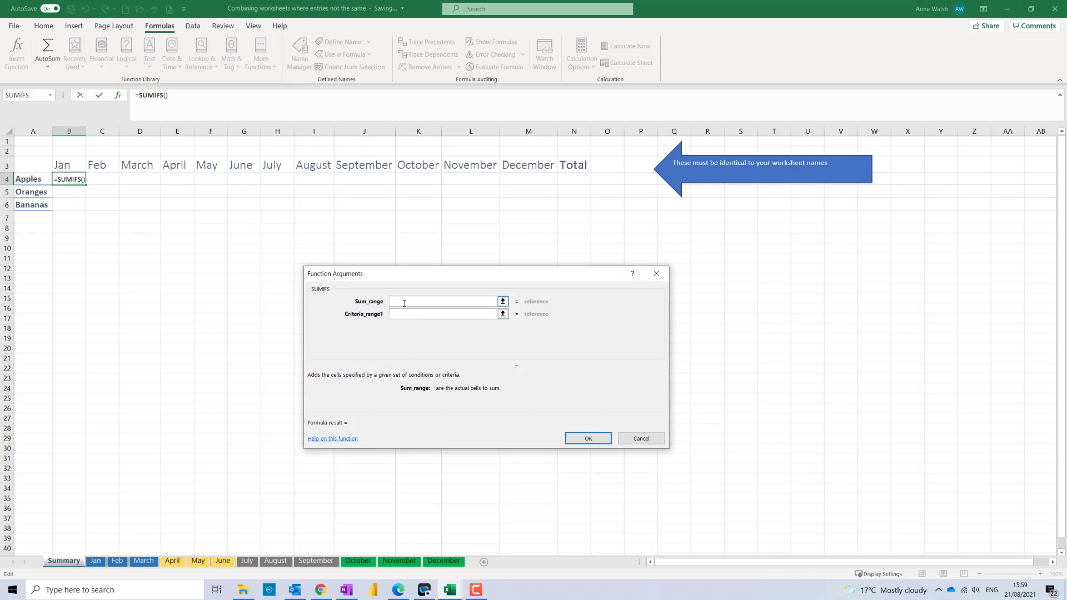
pyautogui.click(399, 315)
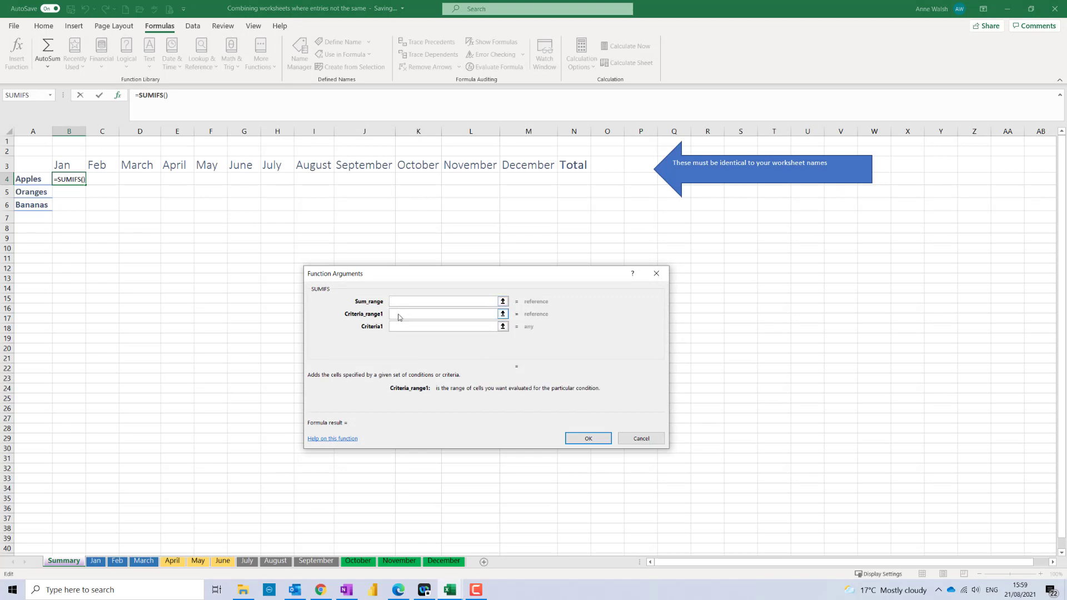
pyautogui.click(400, 325)
pyautogui.click(401, 317)
pyautogui.click(398, 327)
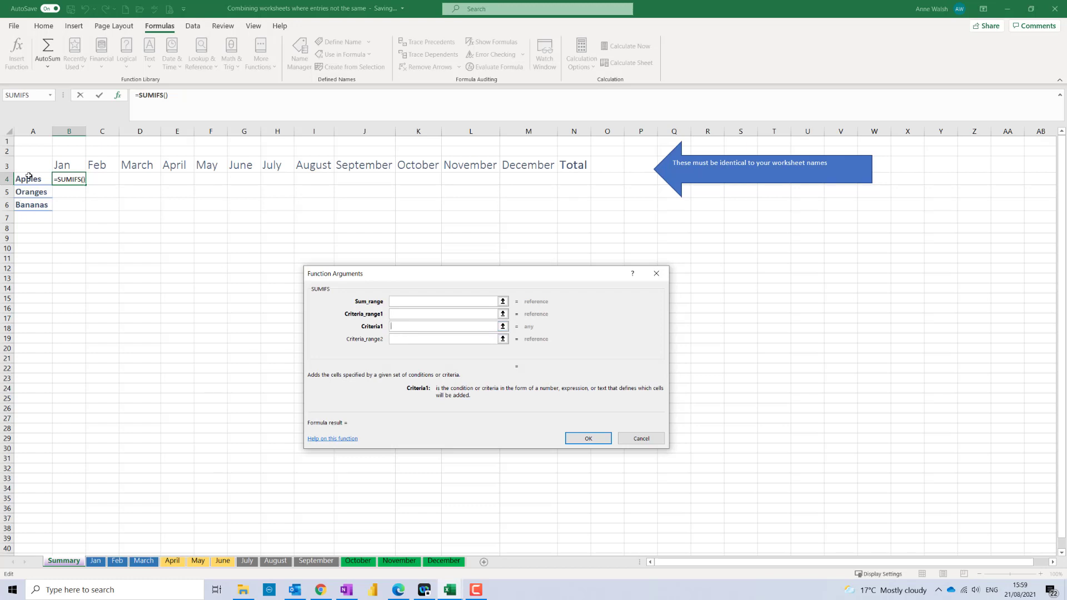
pyautogui.click(482, 312)
pyautogui.click(464, 326)
pyautogui.click(637, 443)
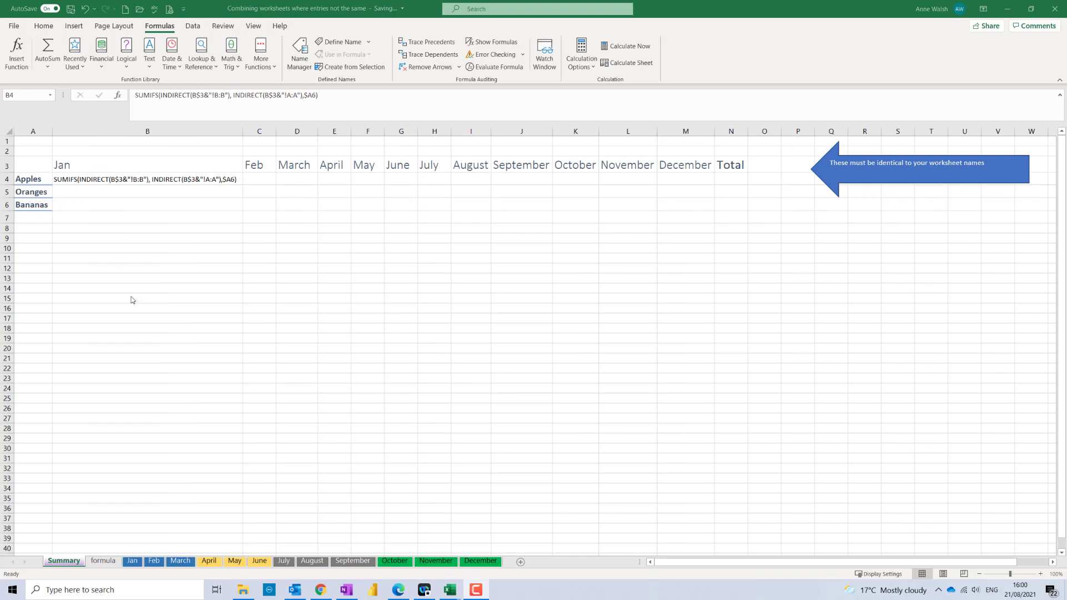
# Study the SUMIFS and INDIRECT formula text in Summary cell B4 against the data columns on the Jan sheet.
pyautogui.click(121, 182)
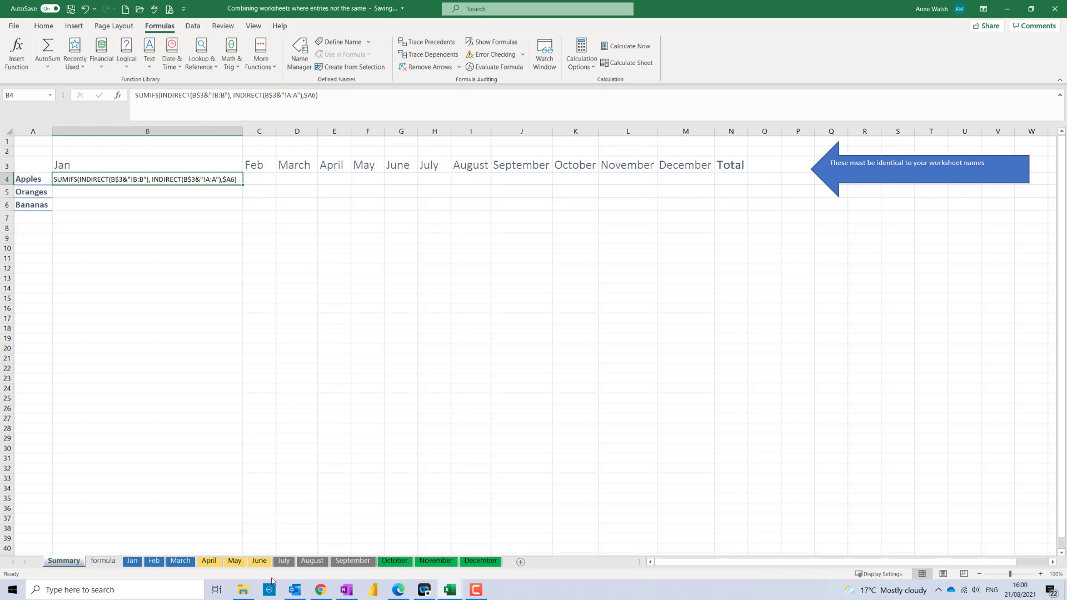
pyautogui.click(133, 561)
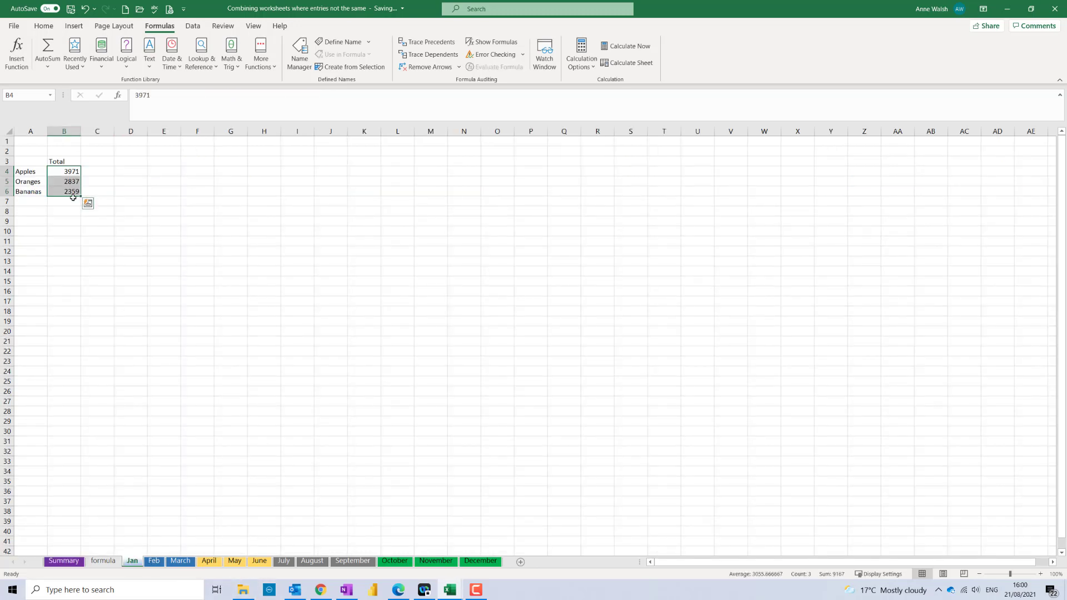
pyautogui.click(65, 560)
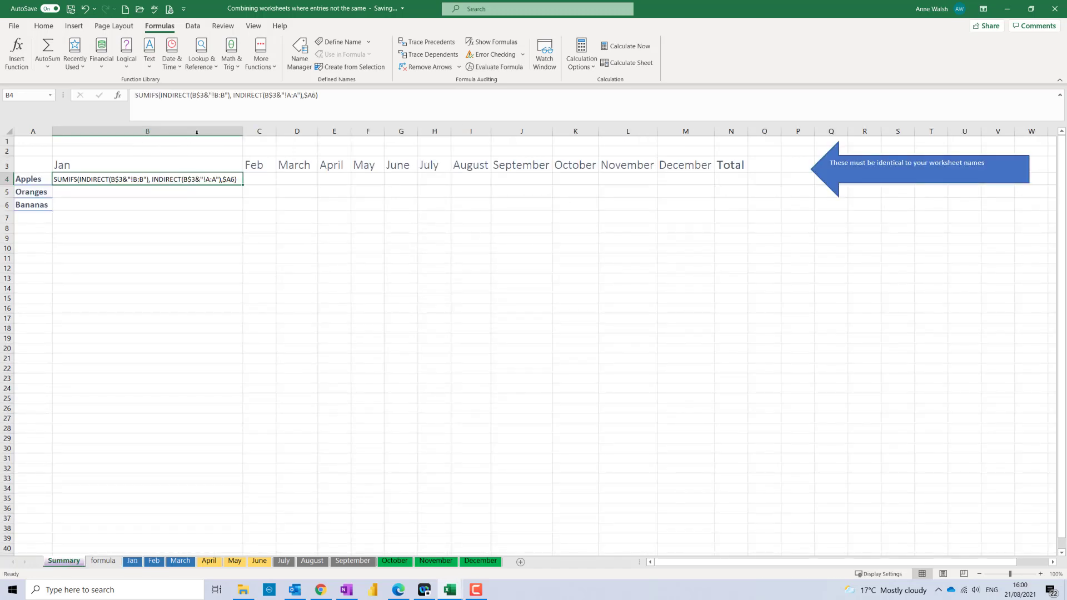
pyautogui.moveTo(233, 97); pyautogui.dragTo(139, 98)
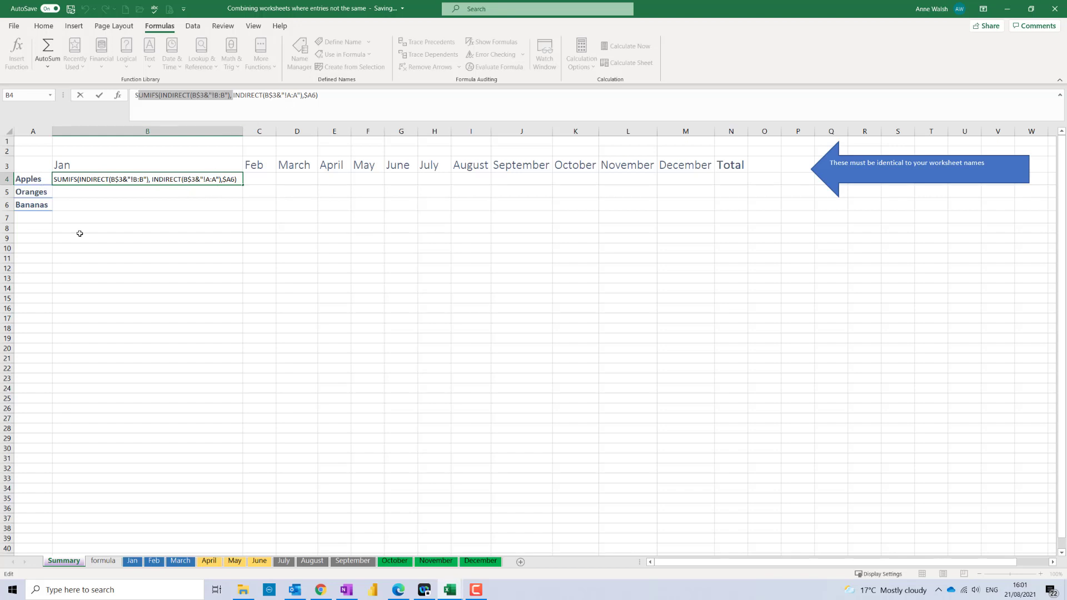
pyautogui.click(132, 561)
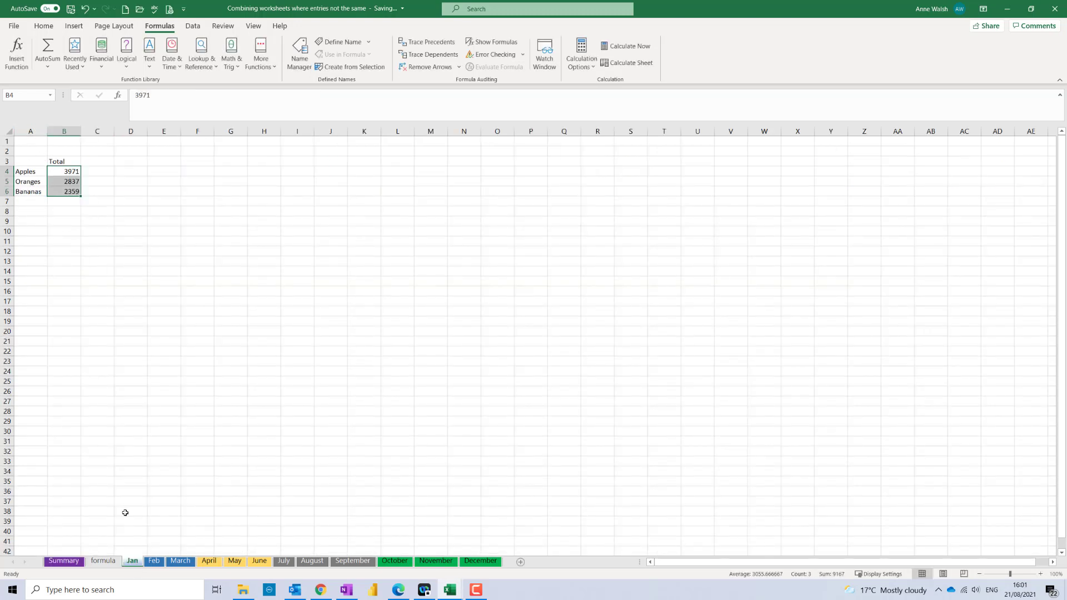
pyautogui.click(64, 561)
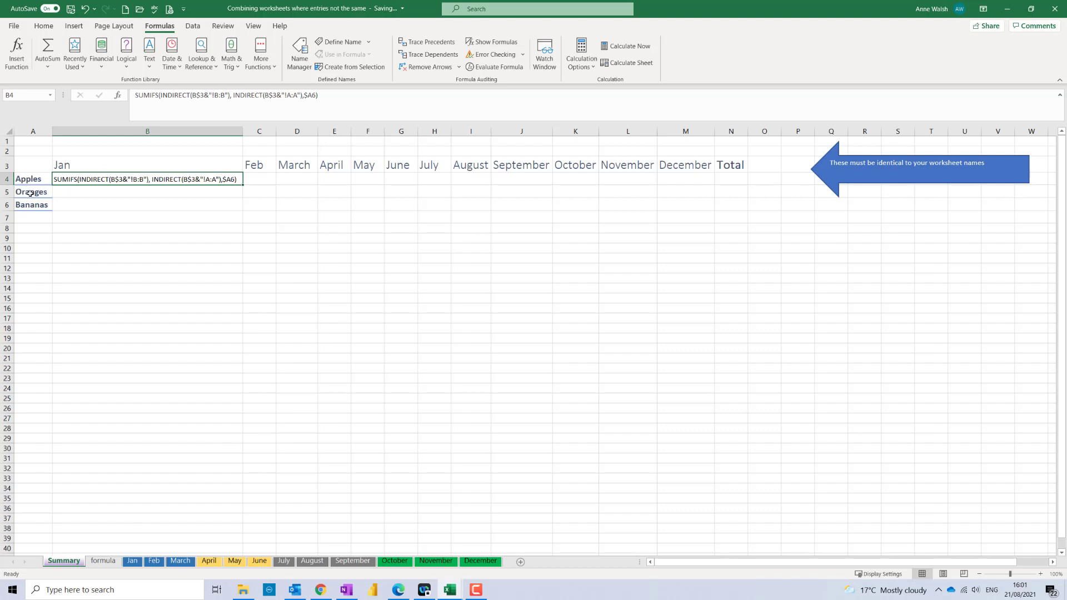
# Turn the SUMIFS text in Summary cell B4 into a live formula with a leading equals sign and fill it down to B6.
pyautogui.click(137, 94)
pyautogui.write('=')
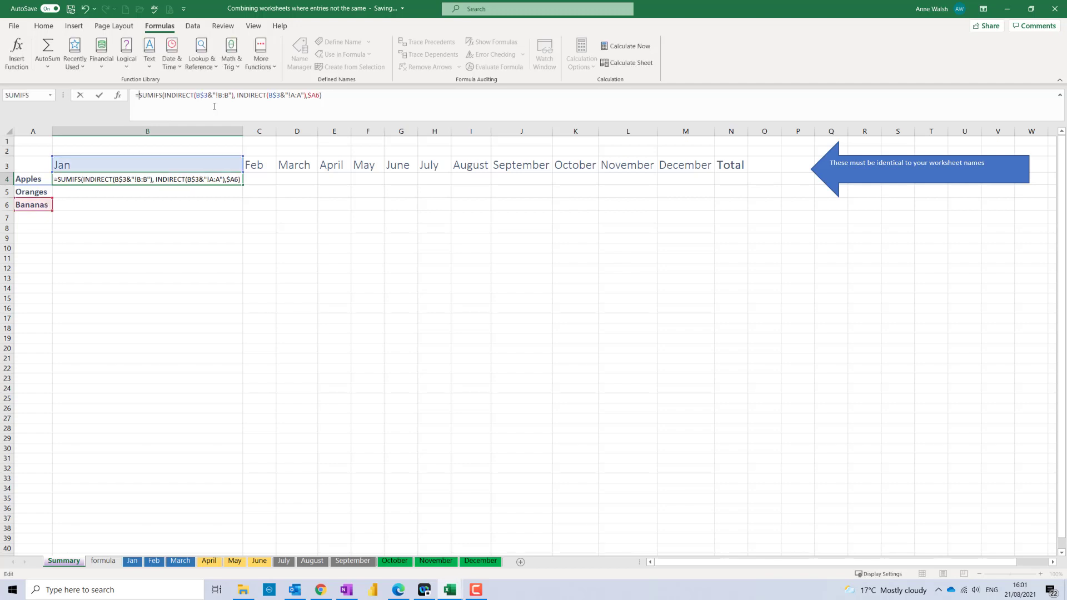
pyautogui.press('Return')
pyautogui.click(233, 180)
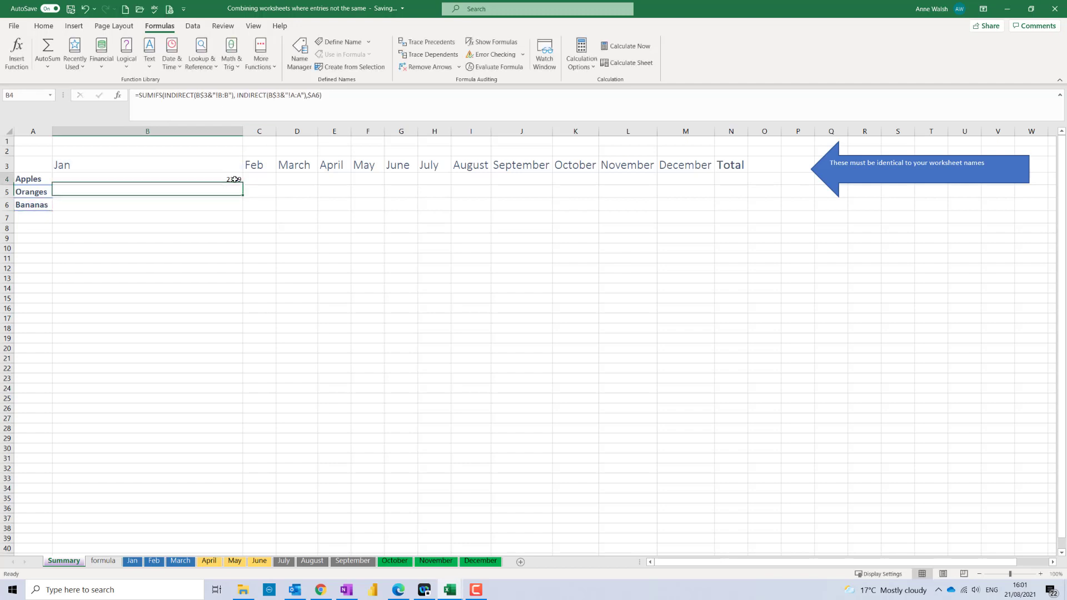
pyautogui.moveTo(242, 185); pyautogui.dragTo(241, 210)
pyautogui.click(228, 180)
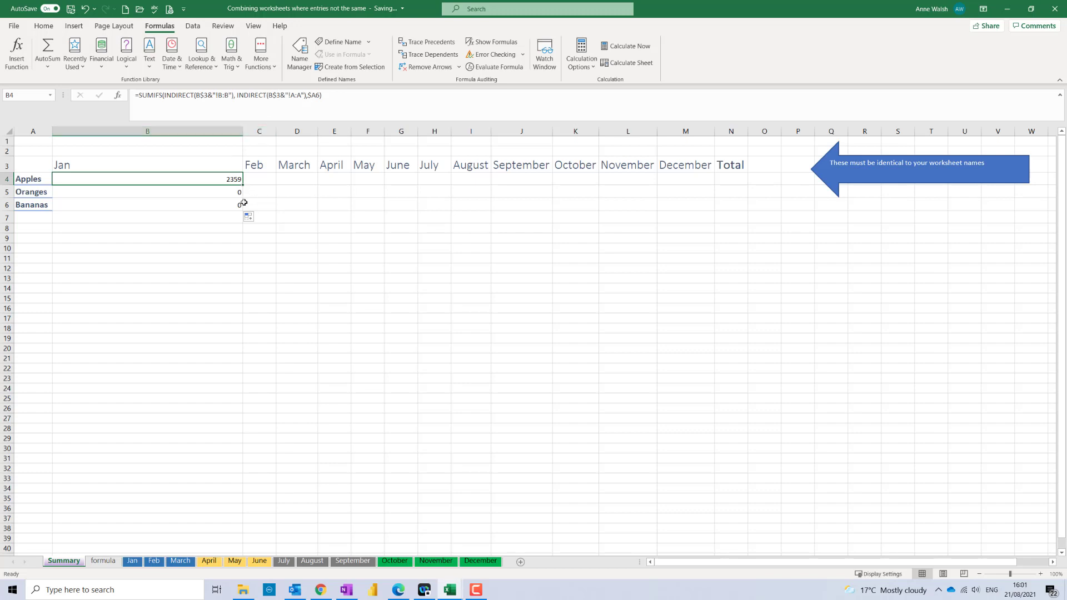
# Check the product totals on the Jan sheet against the January results on the Summary sheet.
pyautogui.click(133, 561)
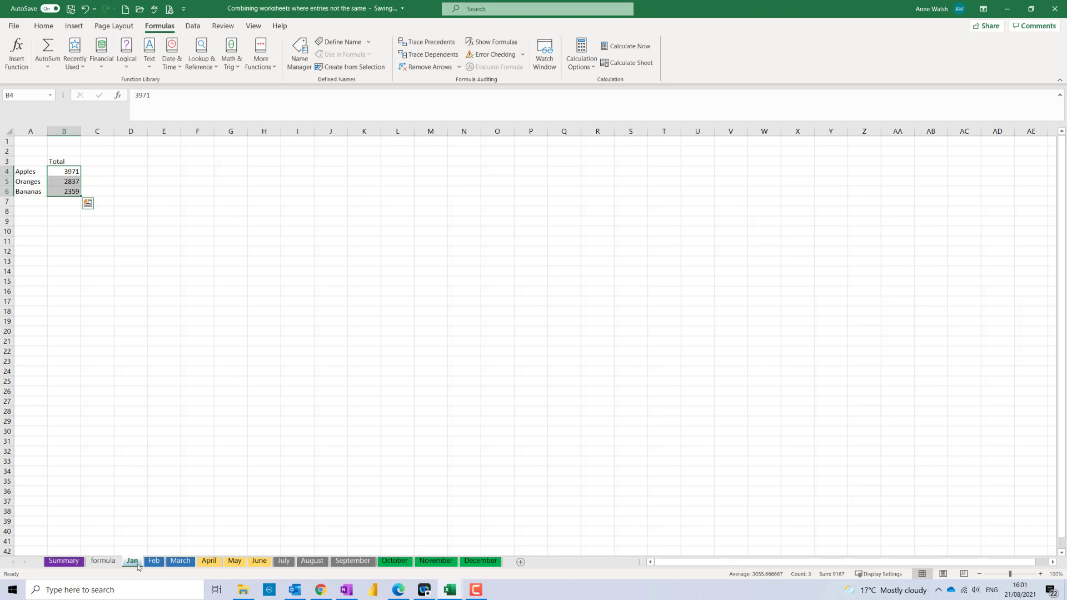
pyautogui.keyDown('shift'); pyautogui.click(65, 561); pyautogui.keyUp('shift')
pyautogui.click(65, 562)
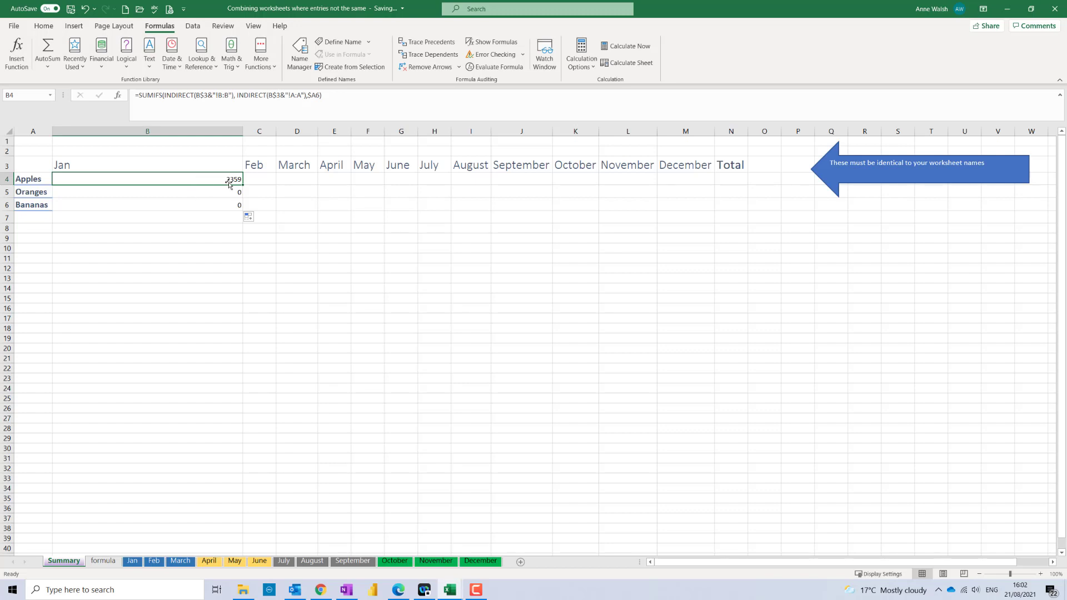
# Correct the criteria reference in the Summary B4 formula to $A4.
pyautogui.click(319, 95)
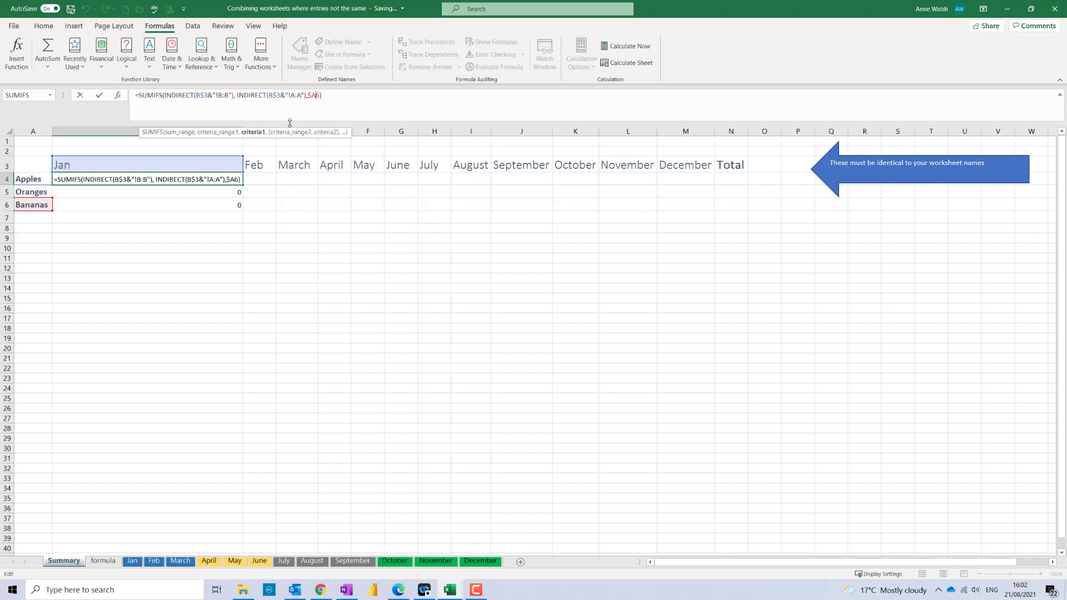
pyautogui.press('BackSpace')
pyautogui.write('4')
pyautogui.press('Return')
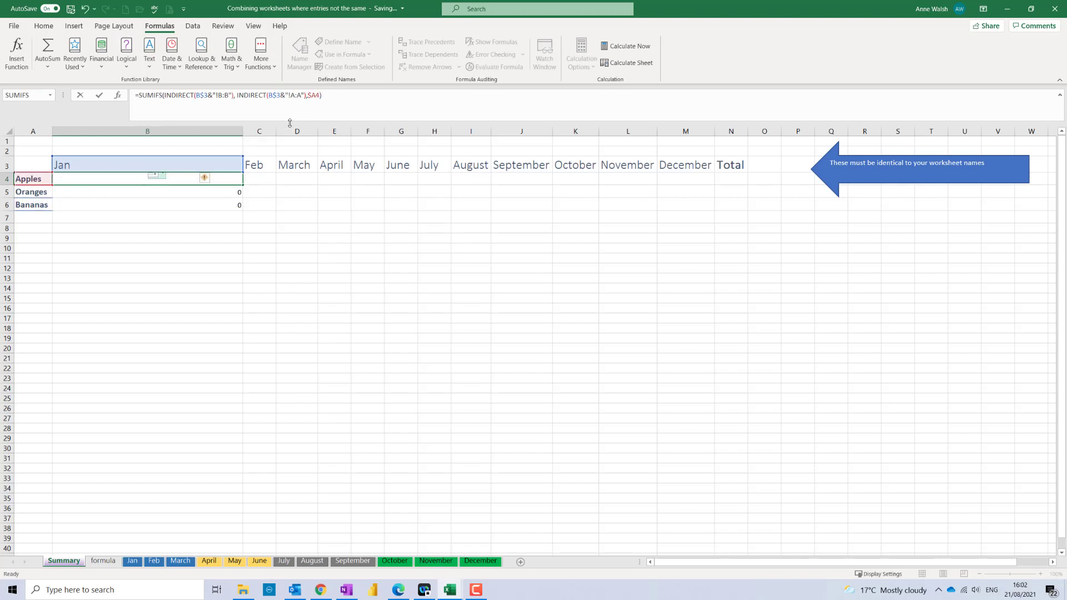
# Fill the corrected B4 formula down to the Bananas row and across to the December column.
pyautogui.click(232, 181)
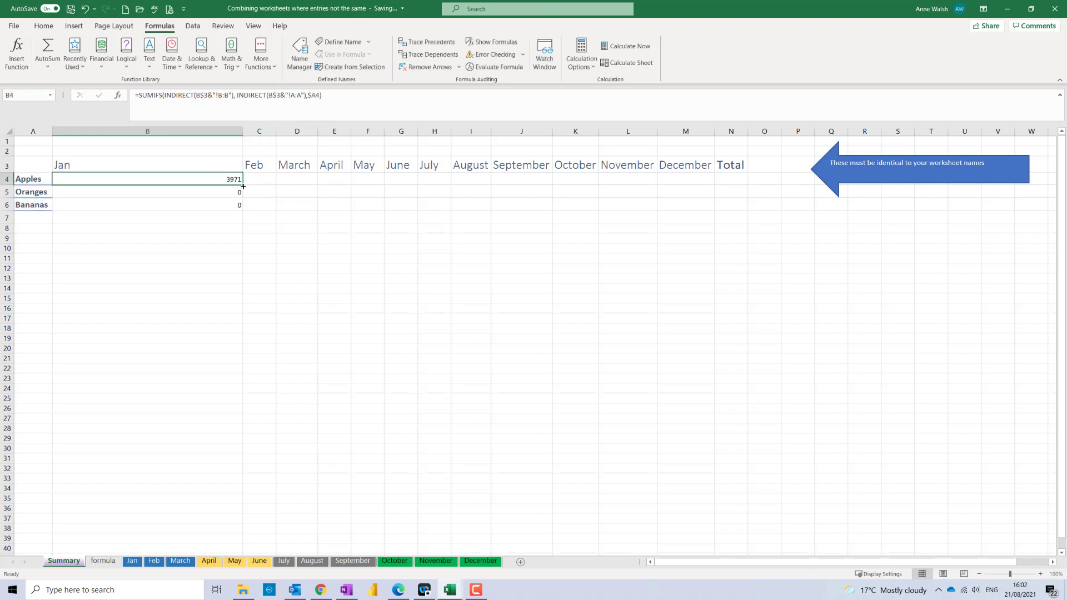
pyautogui.moveTo(243, 186); pyautogui.dragTo(245, 211)
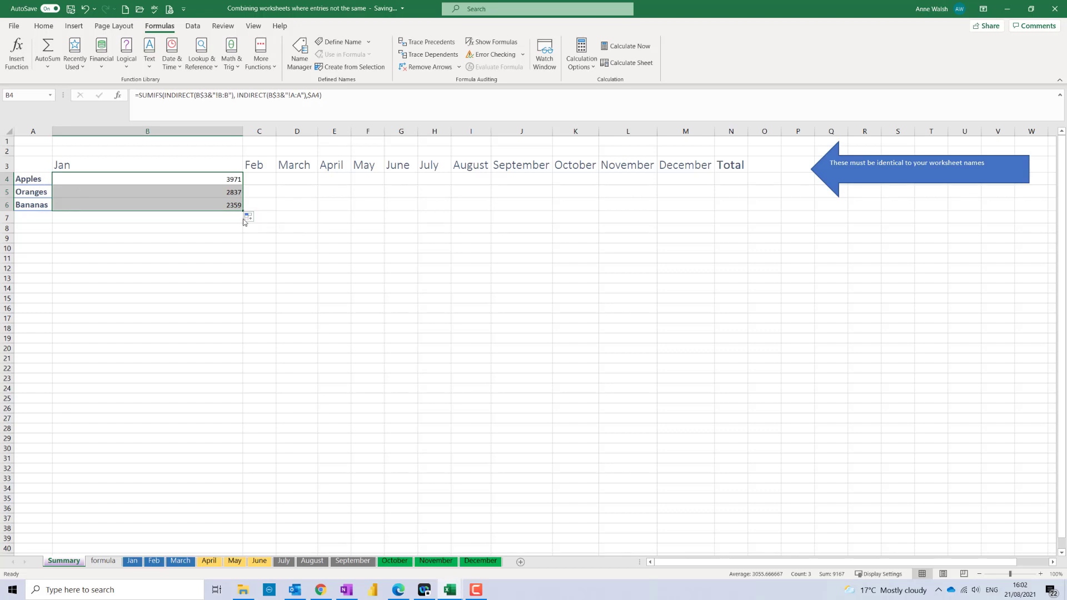
pyautogui.moveTo(244, 210); pyautogui.dragTo(701, 205)
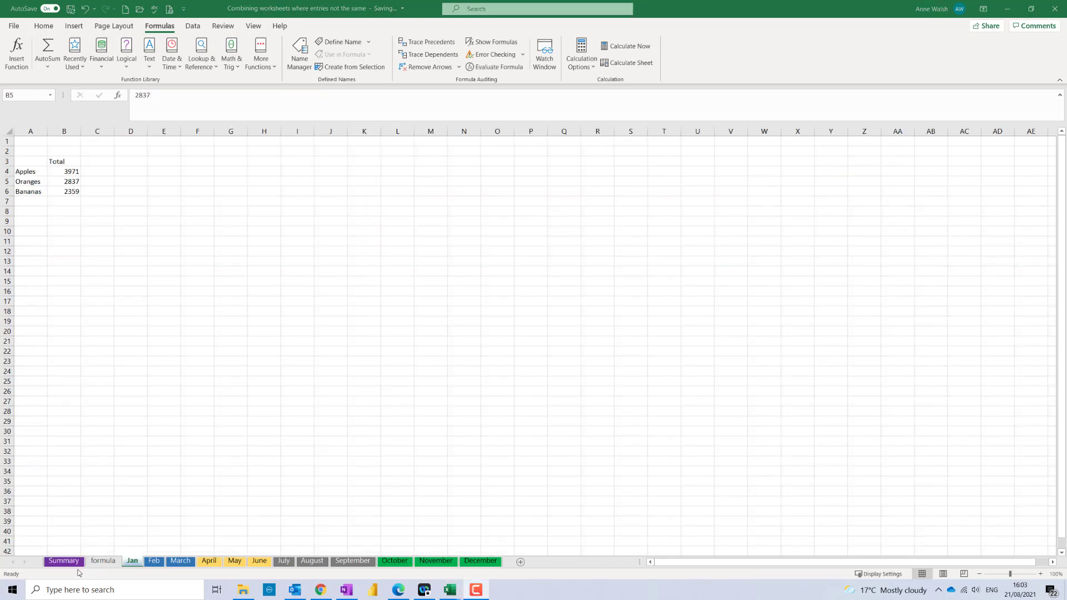
pyautogui.click(75, 564)
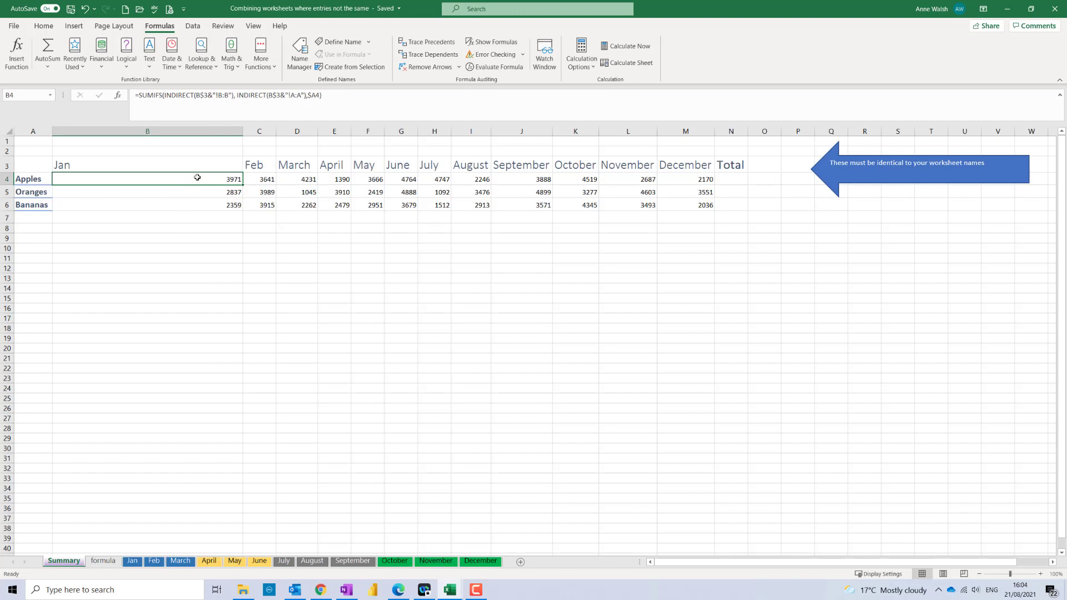
# Add a second Apples entry of 1000 in row 7 of the Jan sheet and check January's Apples total on Summary.
pyautogui.click(132, 561)
pyautogui.click(43, 202)
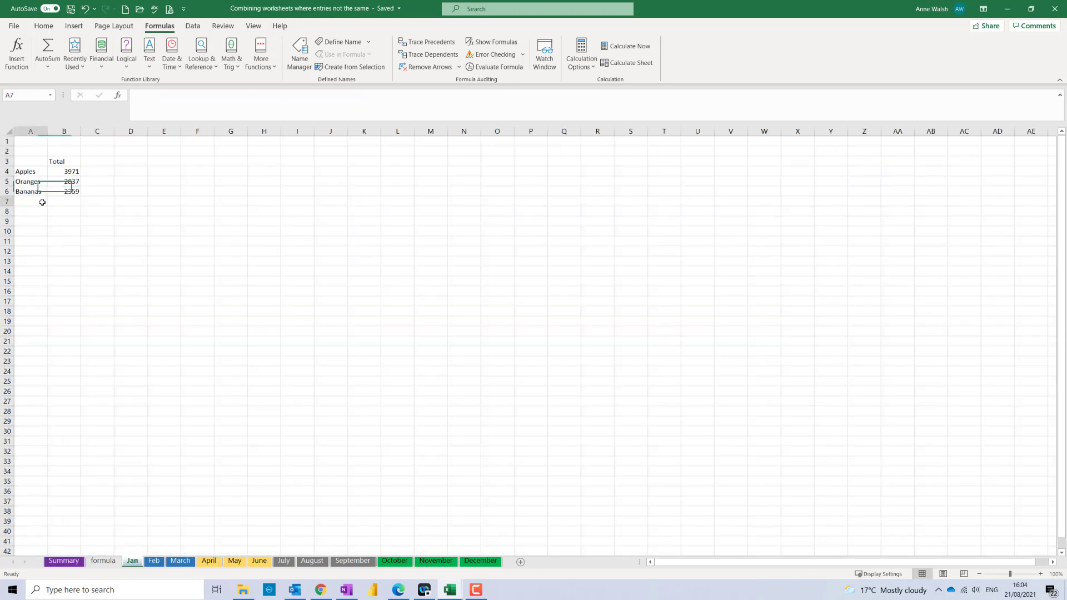
pyautogui.write('Apples')
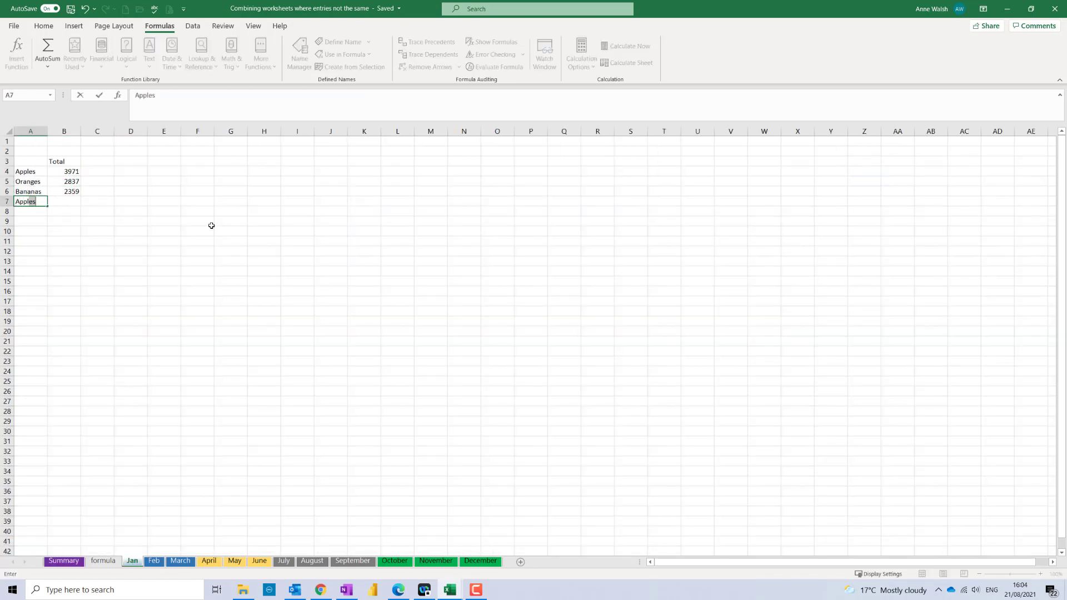
pyautogui.press('Tab')
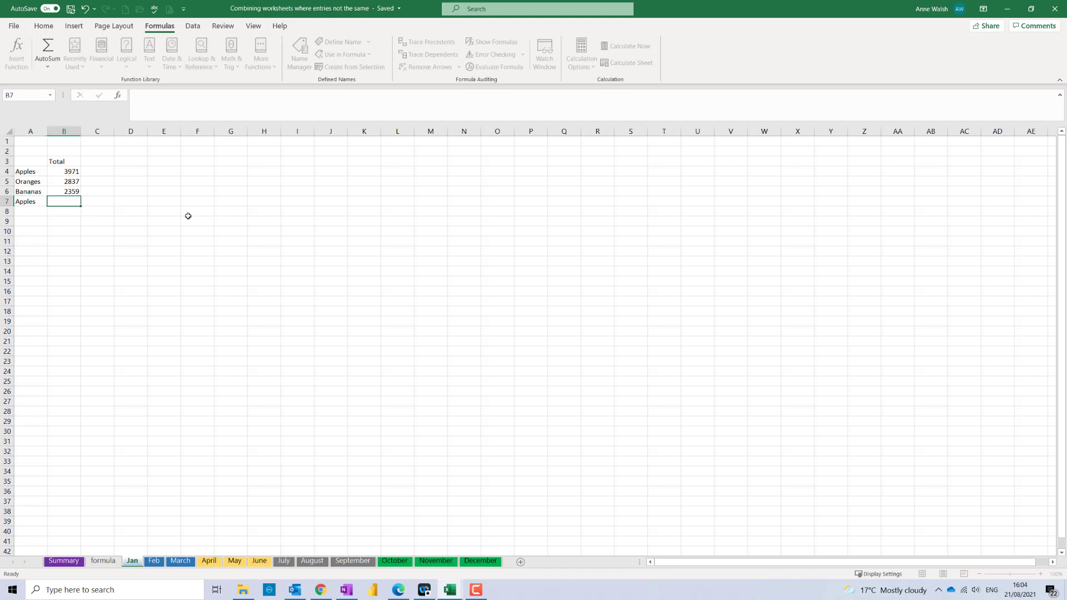
pyautogui.write('1000')
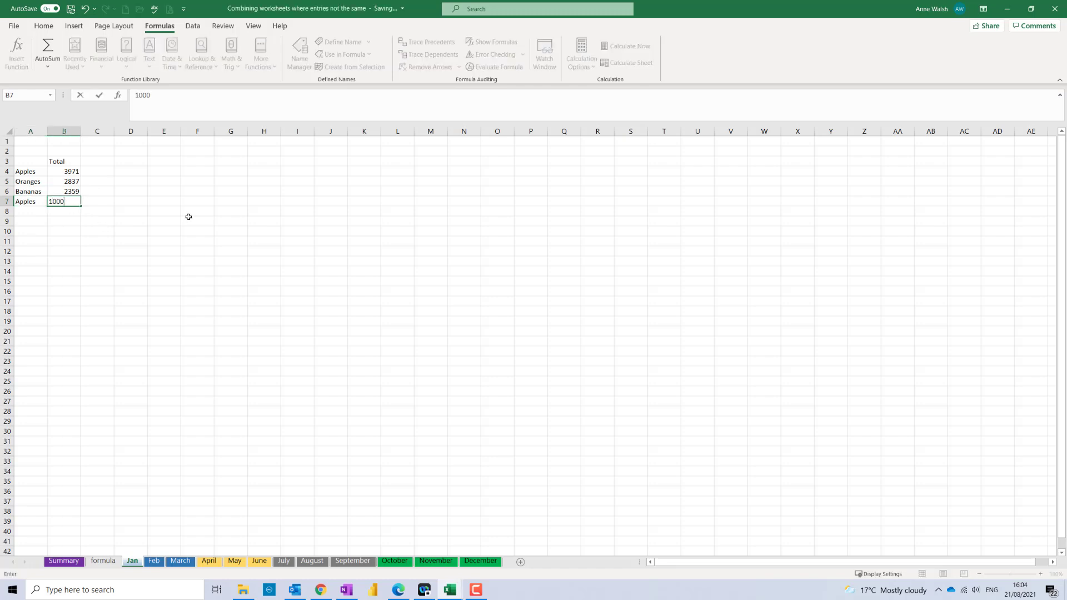
pyautogui.press('Return')
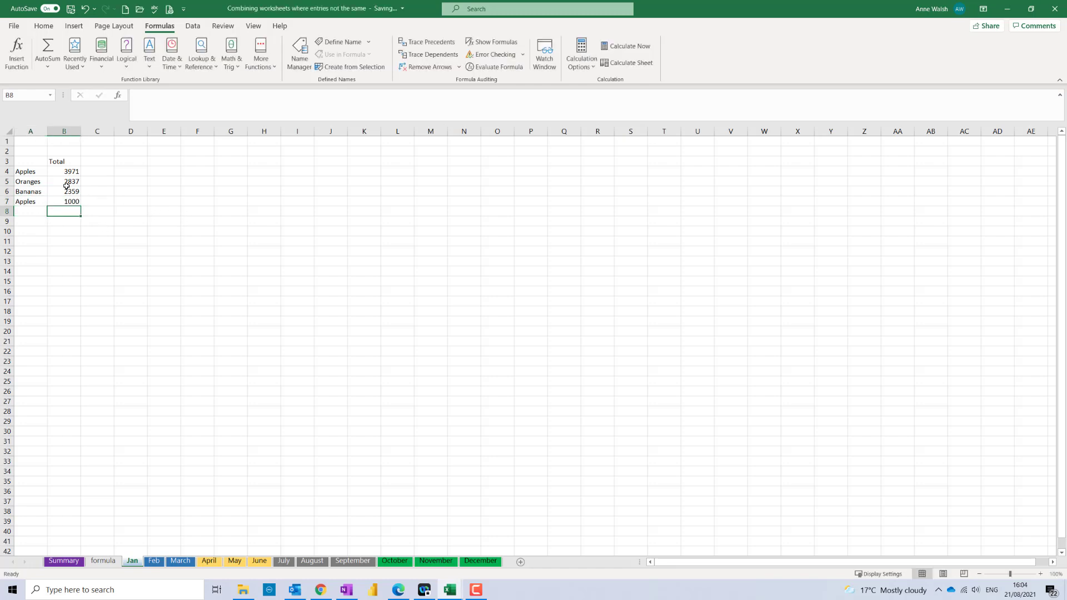
pyautogui.click(78, 562)
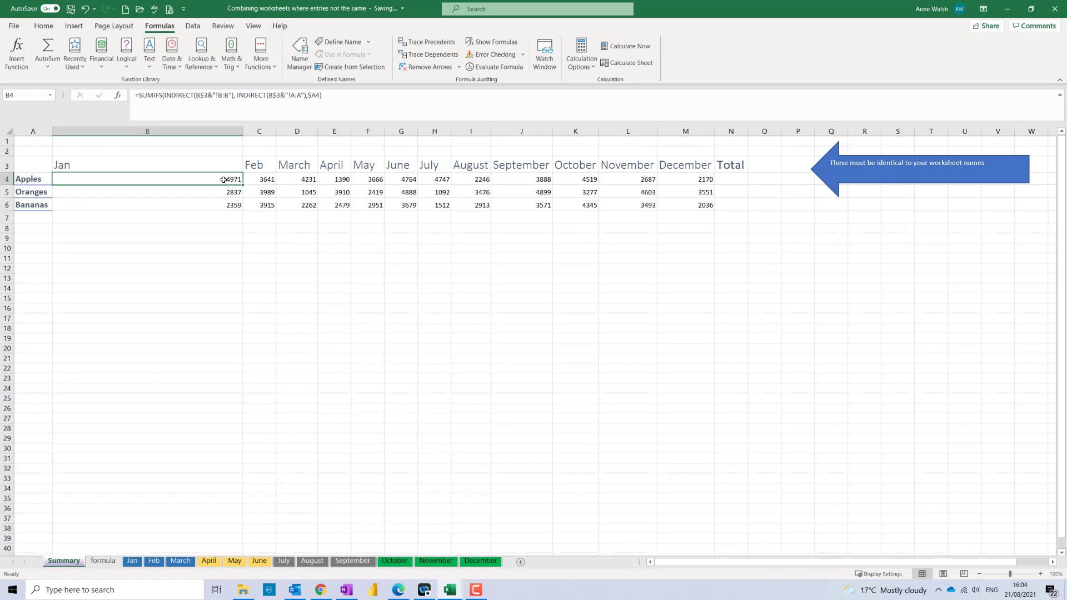
# Widen column A on the August sheet and add a Sunscreen entry of 2500 in row 7.
pyautogui.click(322, 565)
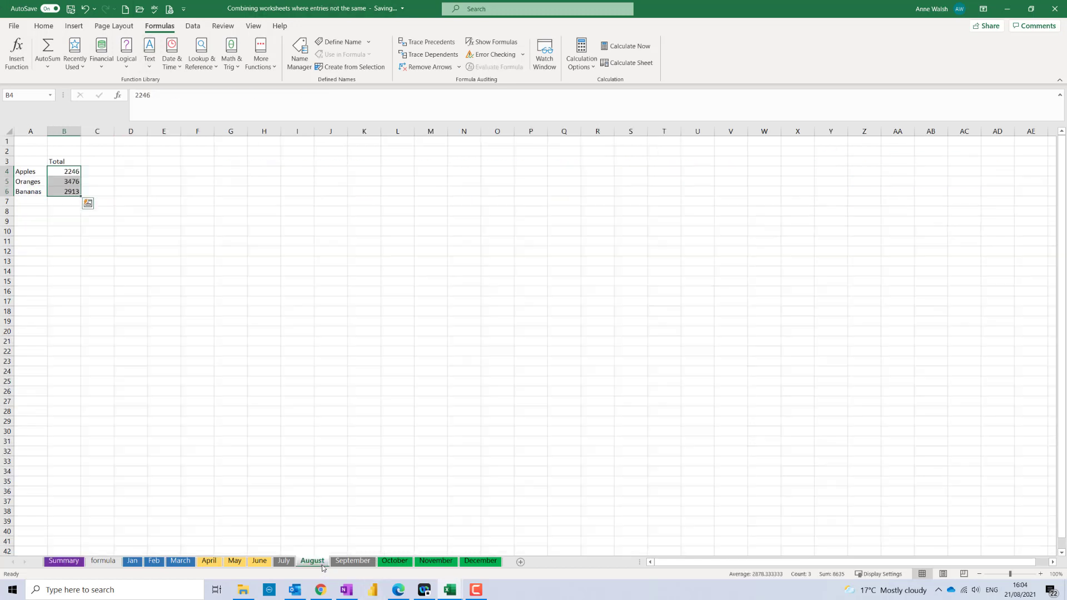
pyautogui.click(37, 204)
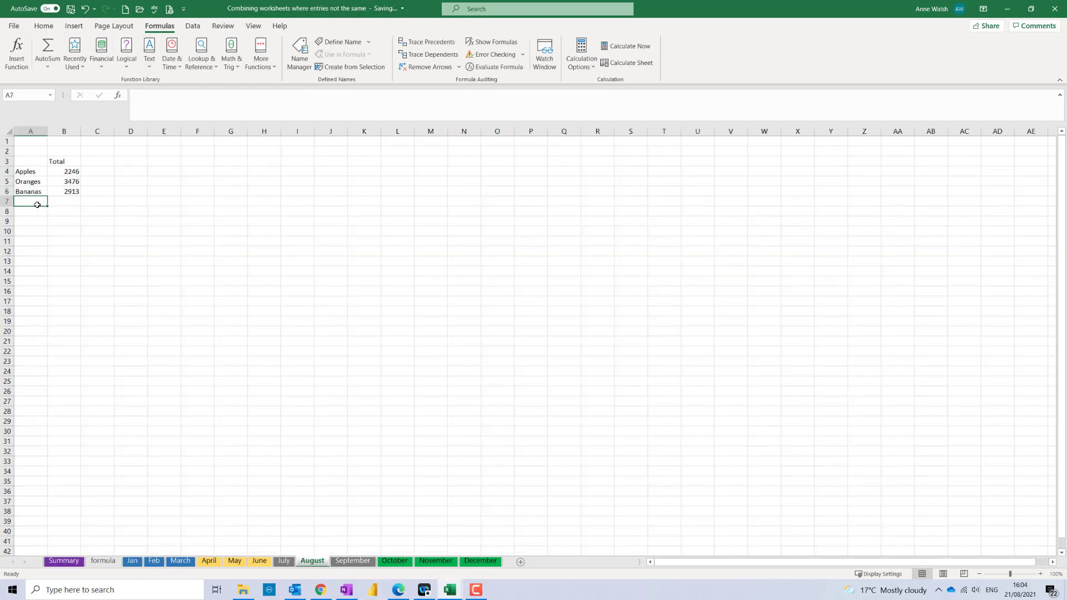
pyautogui.moveTo(47, 131); pyautogui.dragTo(80, 132)
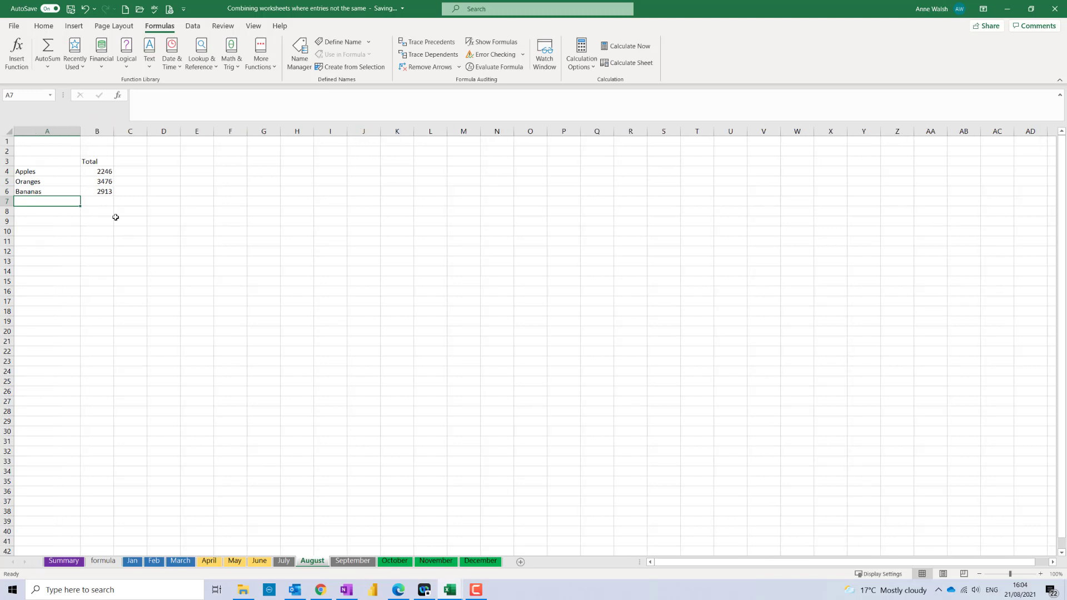
pyautogui.write('Su')
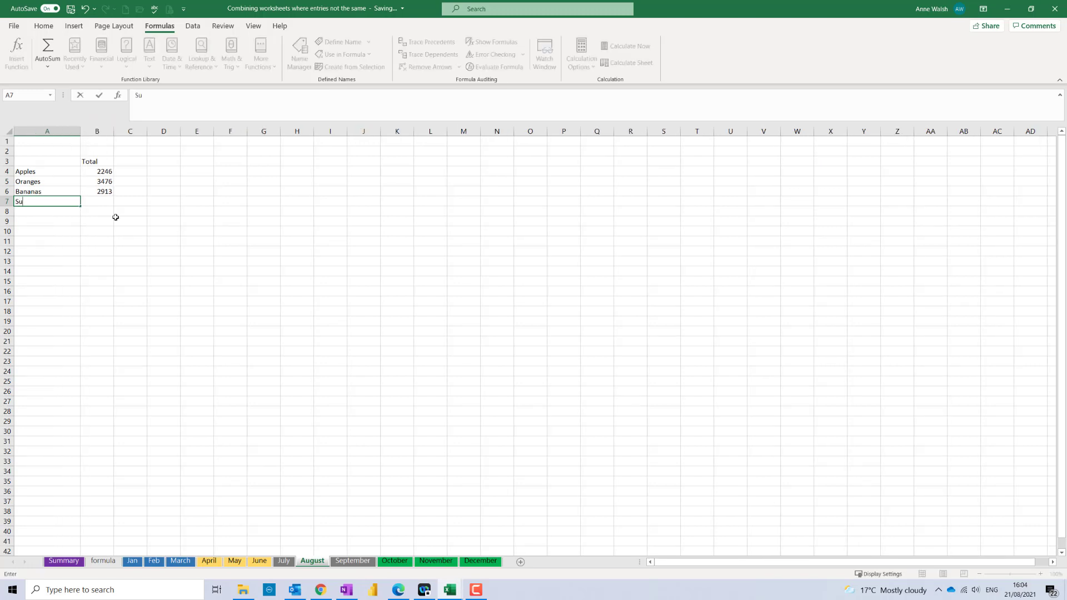
pyautogui.write('nscreen')
pyautogui.click(108, 202)
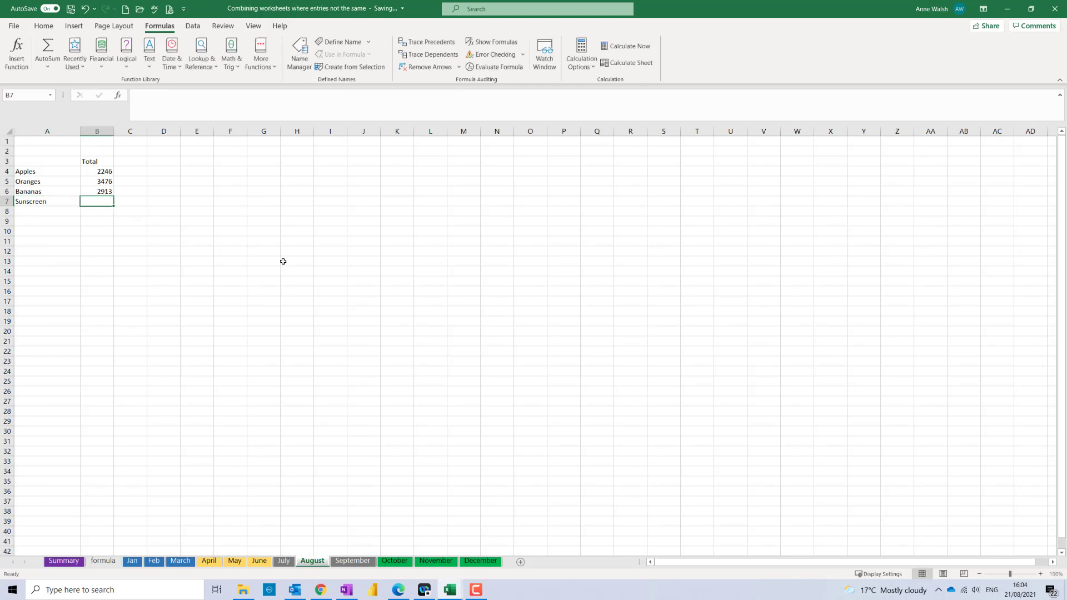
pyautogui.write('2500')
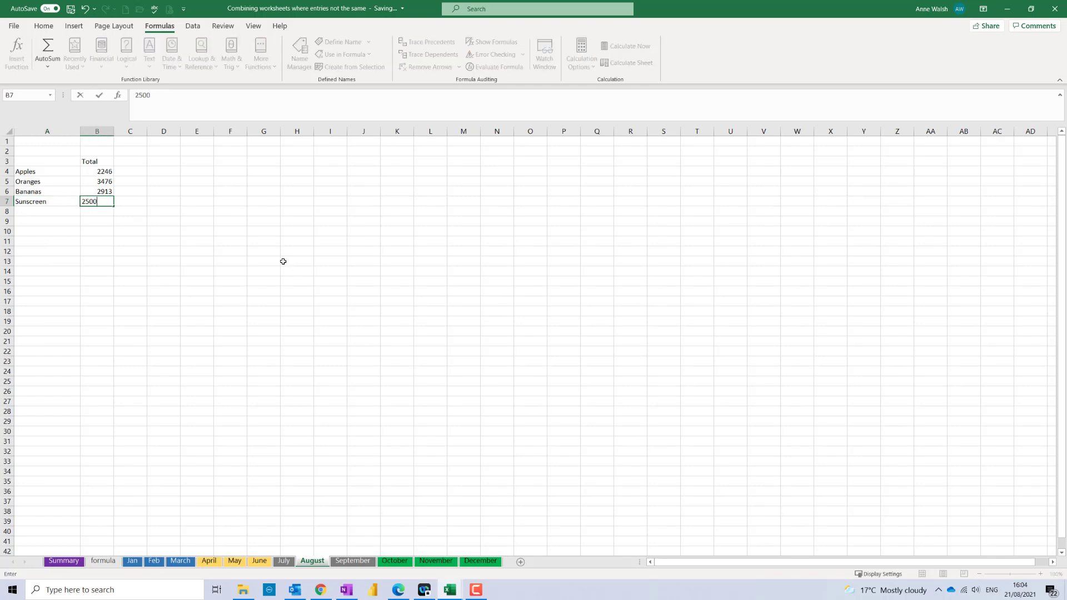
pyautogui.press('Return')
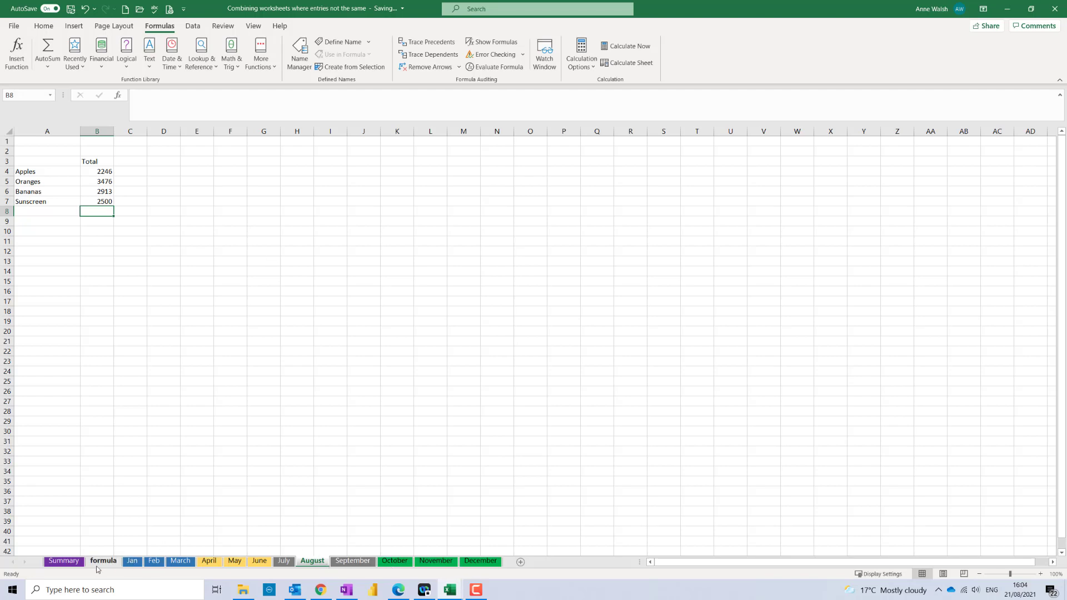
# Add Sunscreen as a new product in cell A7 of the Summary sheet.
pyautogui.click(66, 563)
pyautogui.click(33, 218)
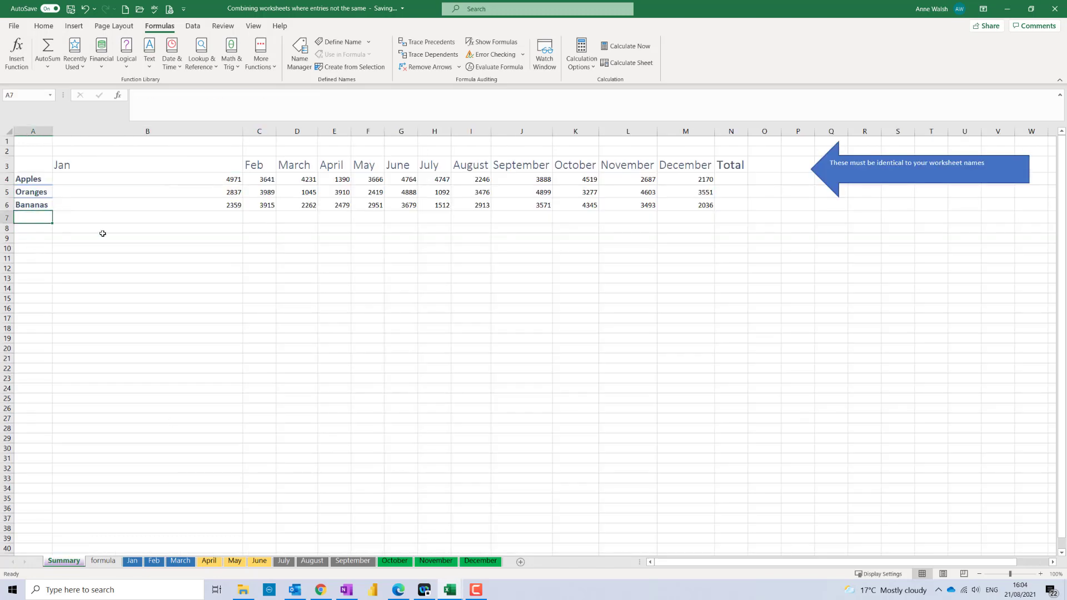
pyautogui.write('Sunsc')
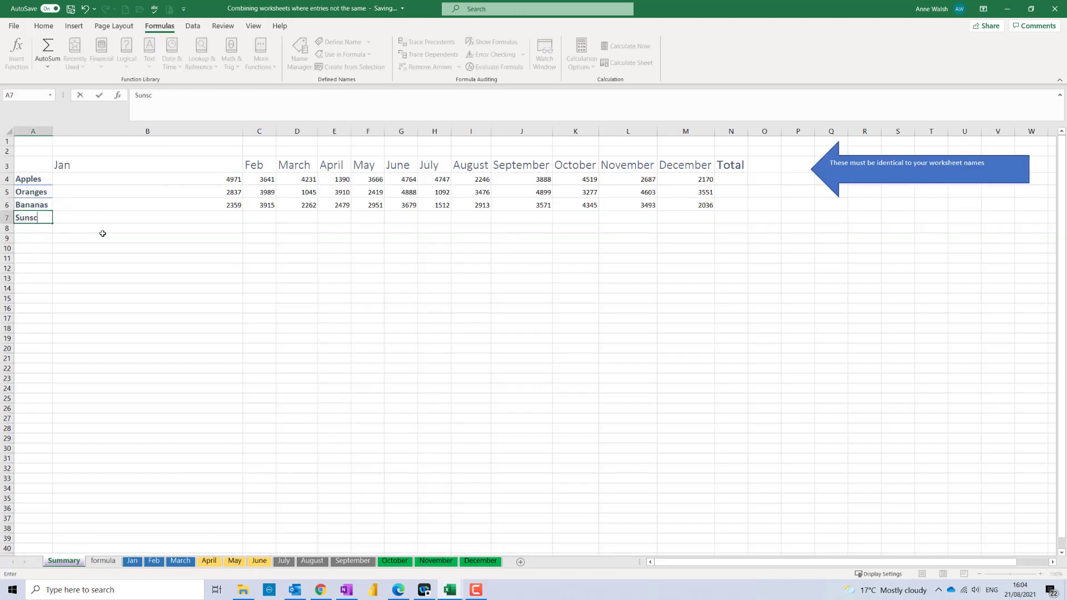
pyautogui.write('reen')
pyautogui.press('Return')
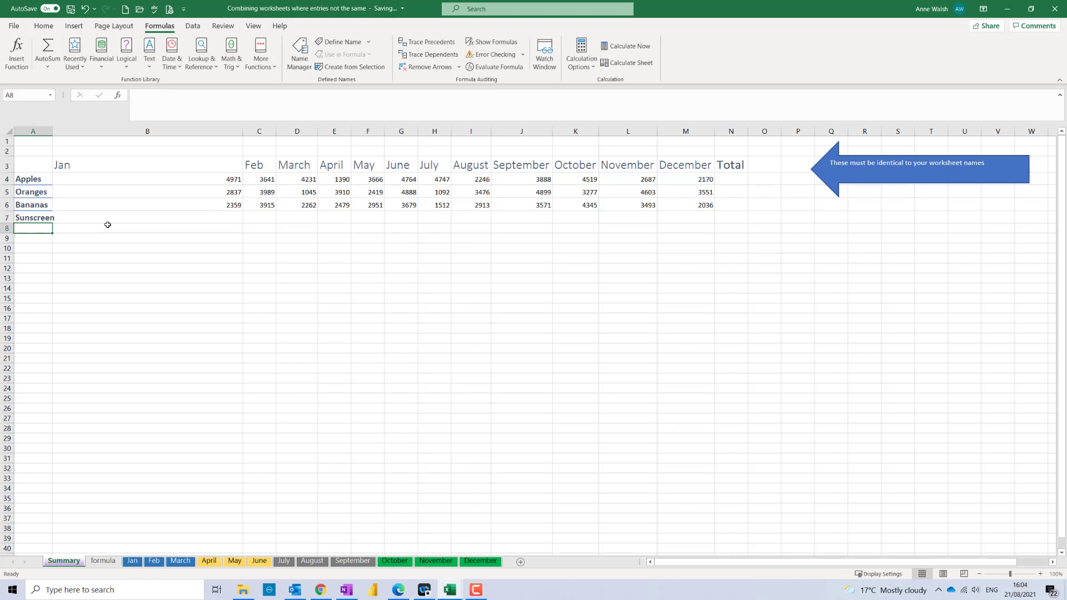
# Copy the Bananas formulas for all months down to the Sunscreen row, and widen column A and narrow column B.
pyautogui.moveTo(221, 205); pyautogui.dragTo(706, 210)
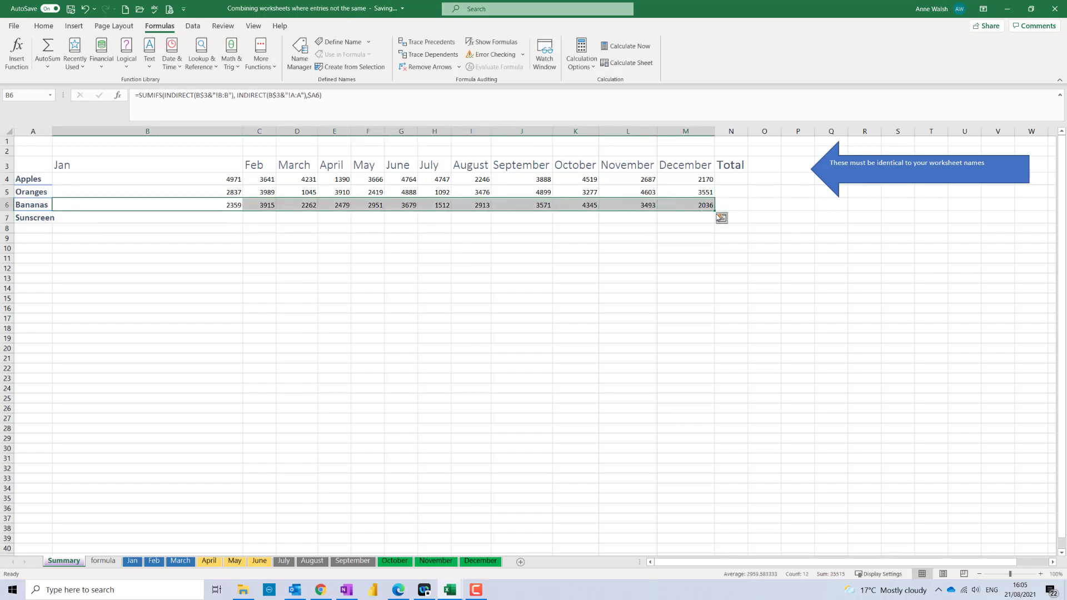
pyautogui.moveTo(715, 211); pyautogui.dragTo(715, 220)
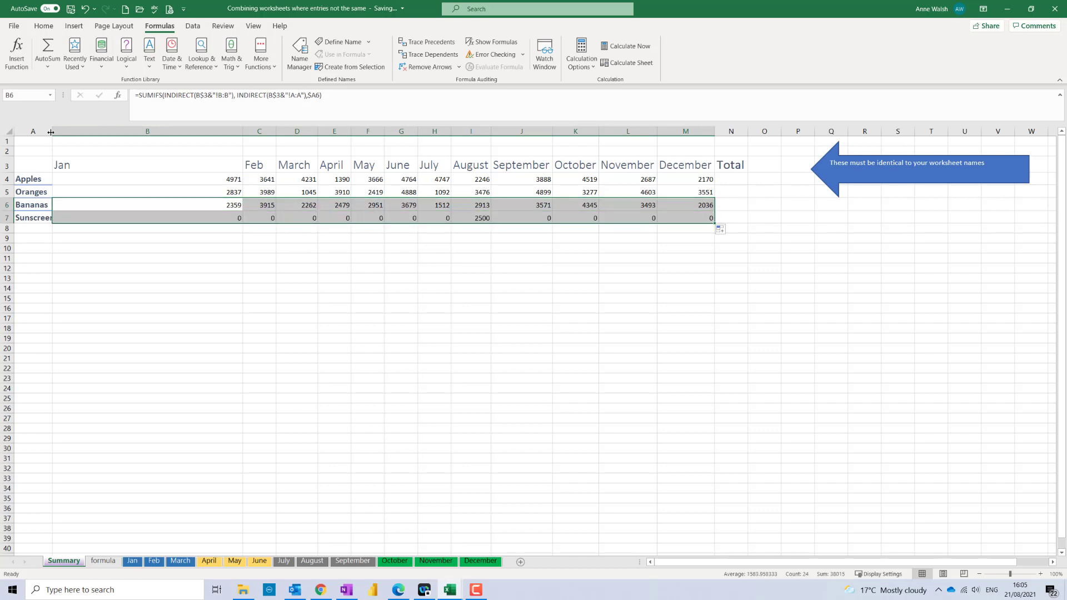
pyautogui.moveTo(51, 131); pyautogui.dragTo(86, 132)
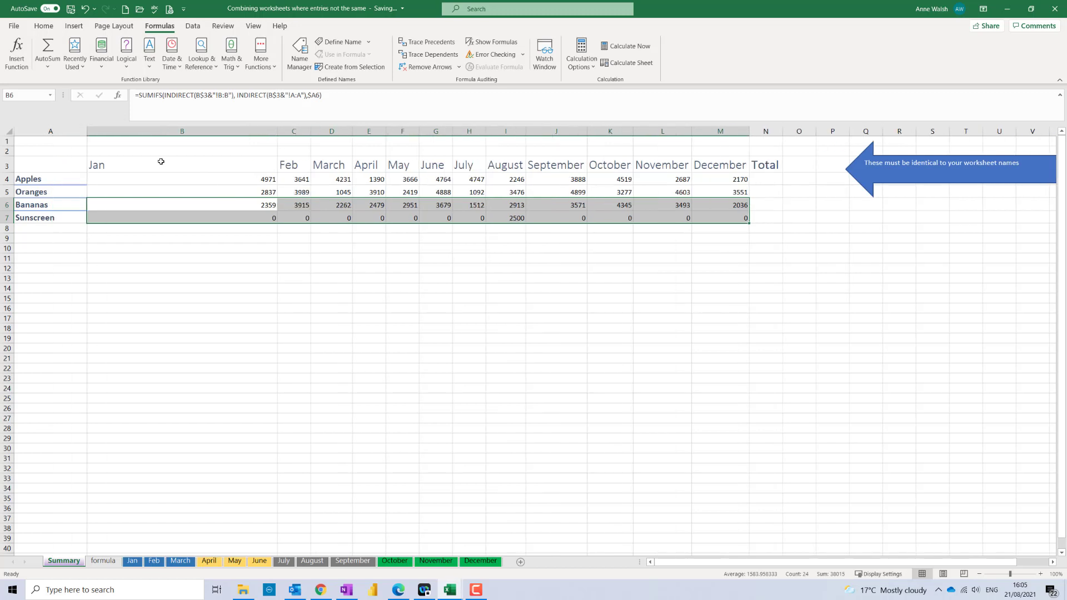
pyautogui.moveTo(280, 130); pyautogui.dragTo(200, 133)
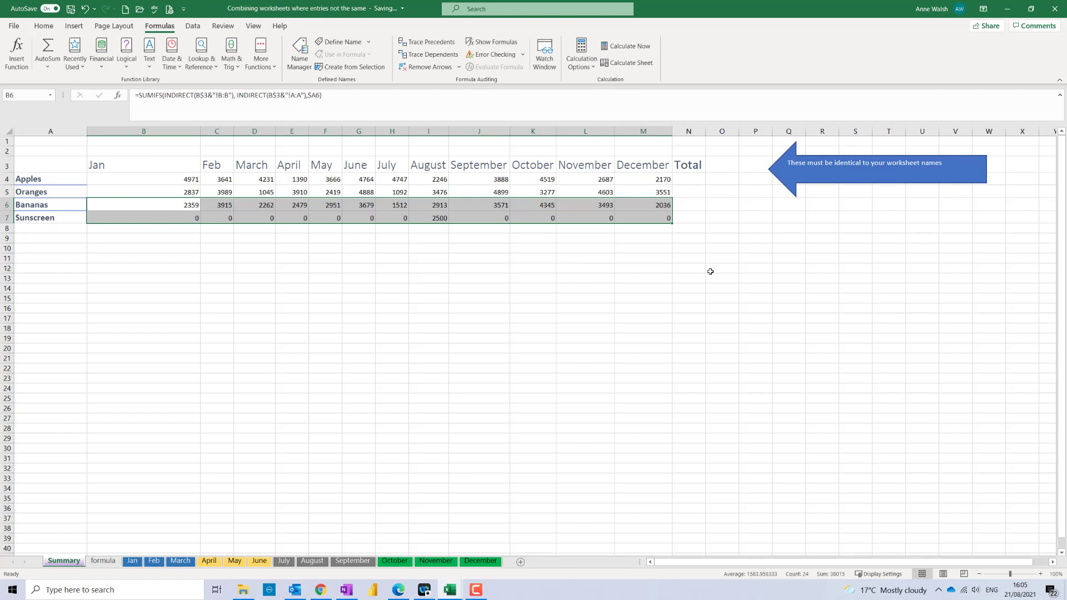
# Sum the Apples months B4:M4 in the Total column and fill the formula down to the Sunscreen row.
pyautogui.click(694, 181)
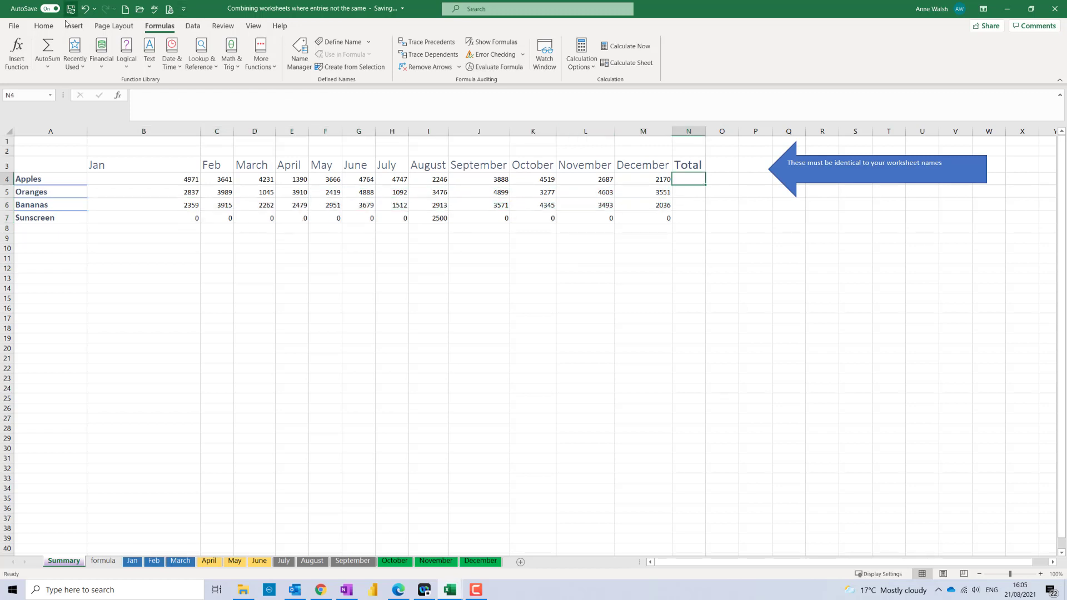
pyautogui.click(48, 52)
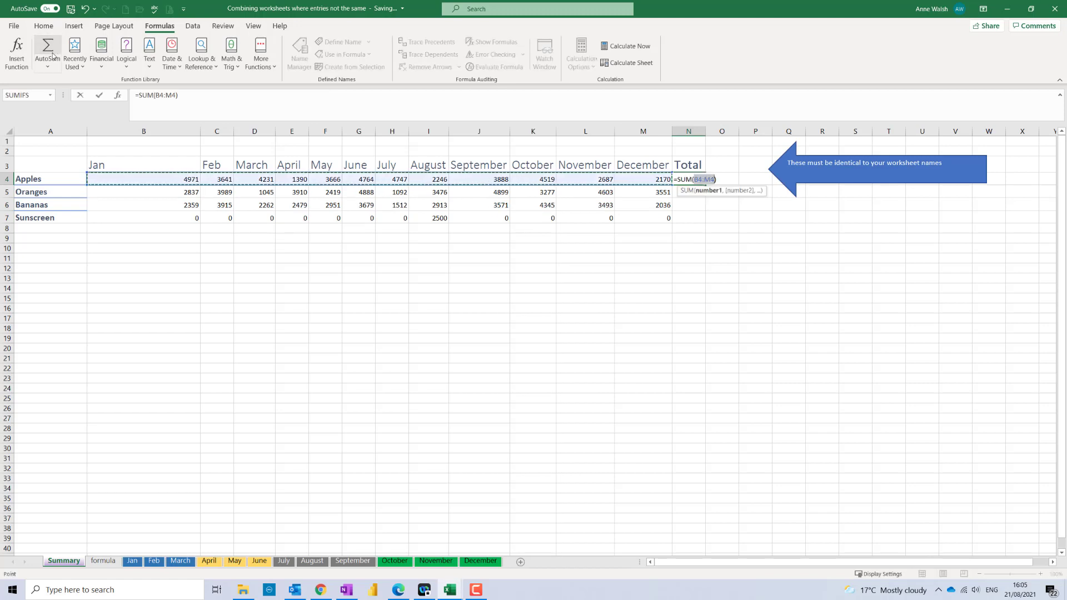
pyautogui.press('Return')
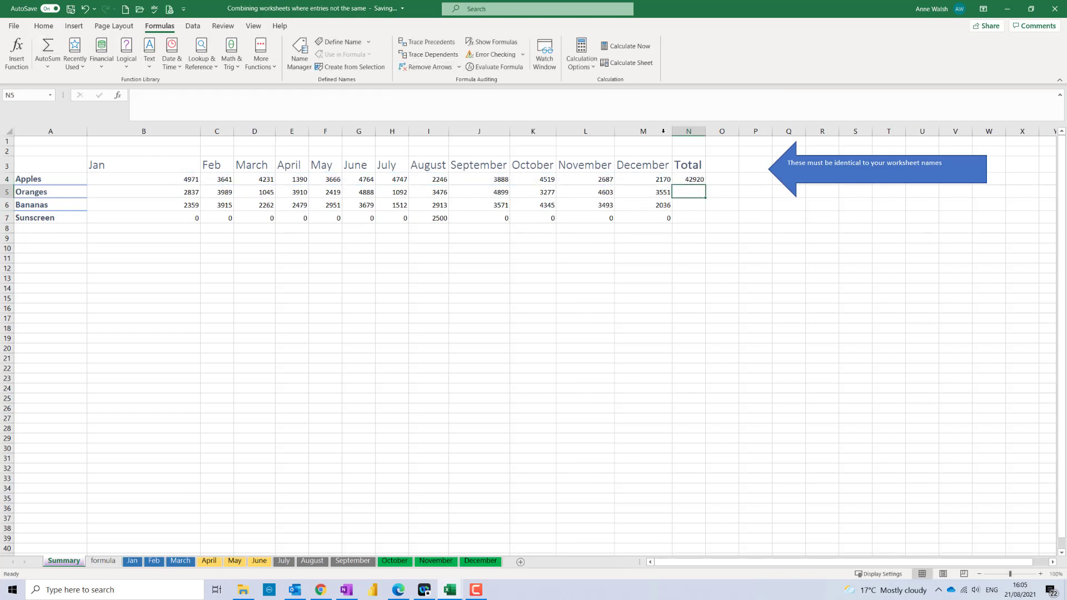
pyautogui.click(686, 180)
pyautogui.moveTo(706, 186); pyautogui.dragTo(706, 221)
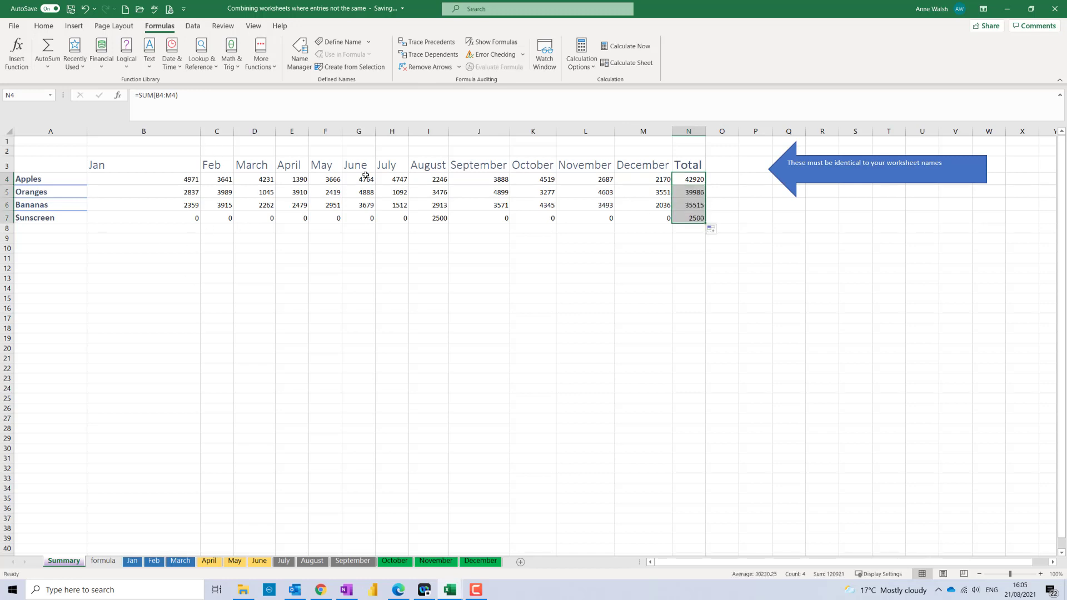
# Make the product totals in N4:N7 bold and increase their font size to 12.
pyautogui.click(44, 27)
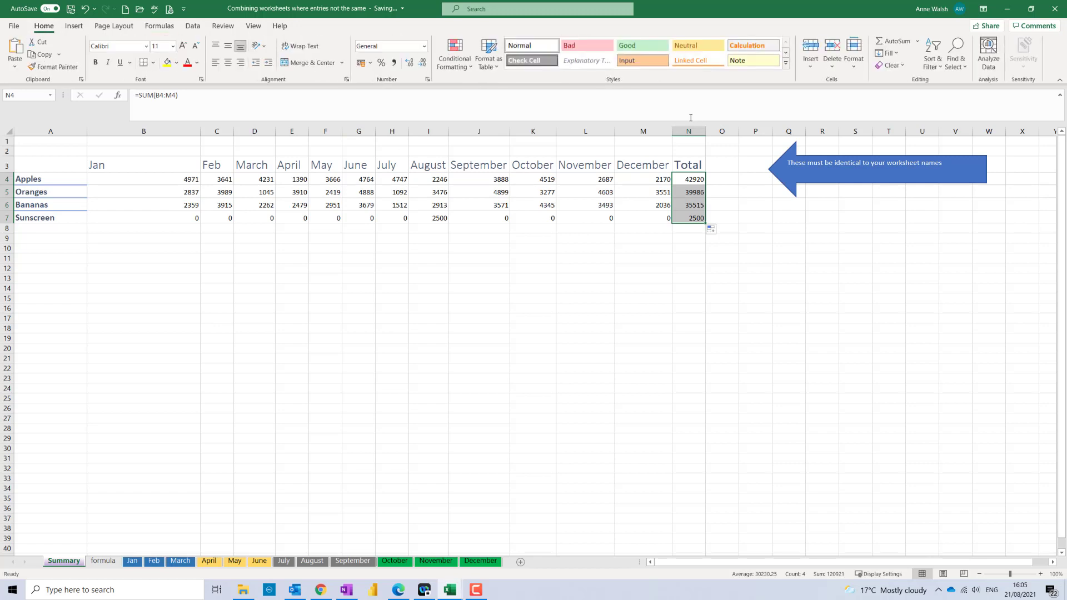
pyautogui.click(95, 62)
pyautogui.click(183, 45)
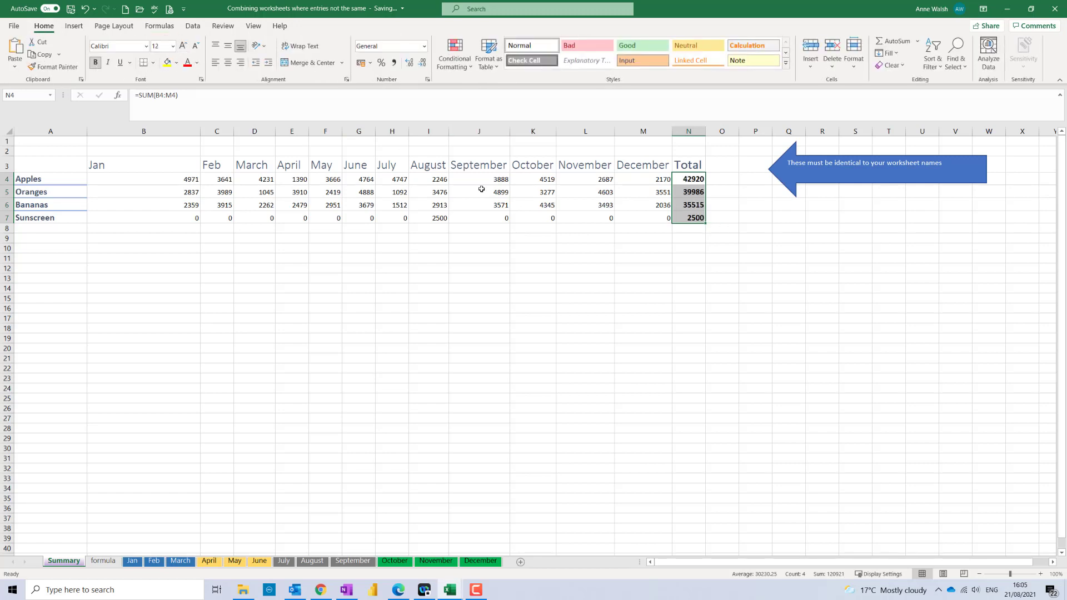
# Add a grand total in cell N9 that sums N4:N8.
pyautogui.click(694, 236)
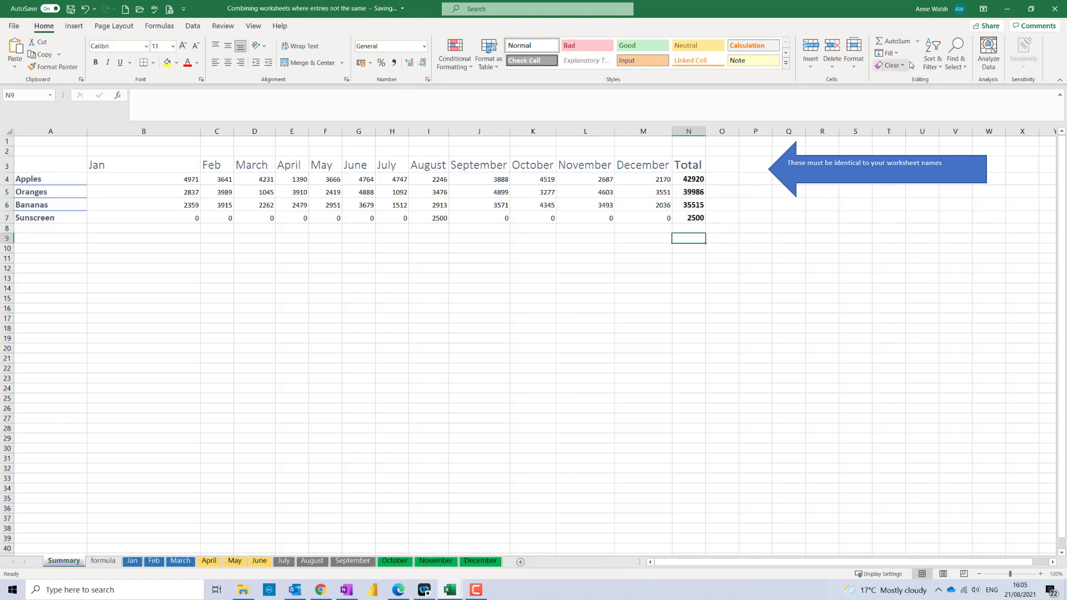
pyautogui.click(881, 43)
pyautogui.press('Return')
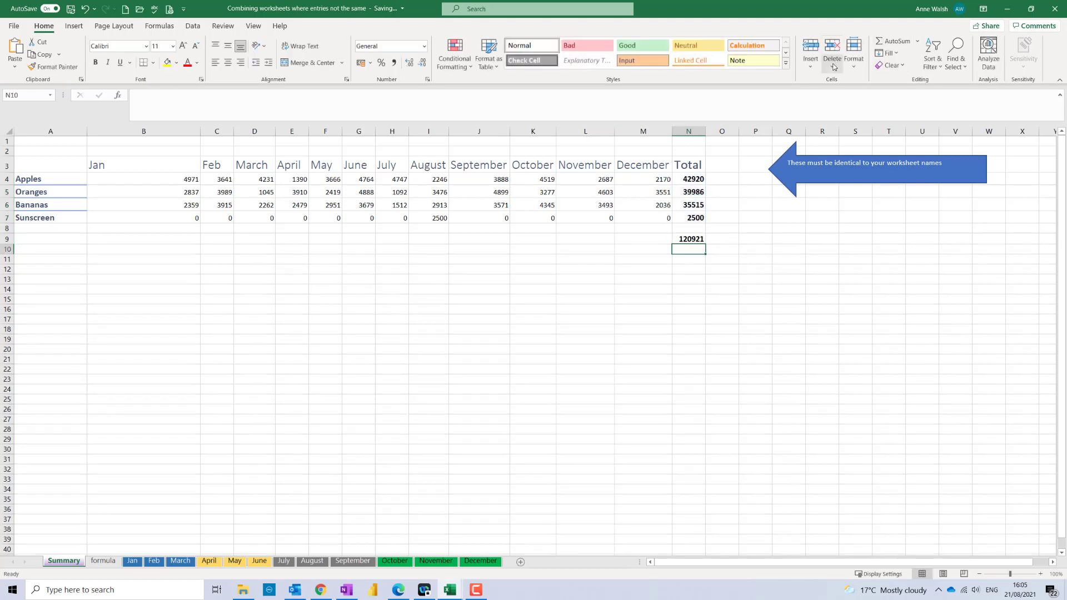
pyautogui.press('Up')
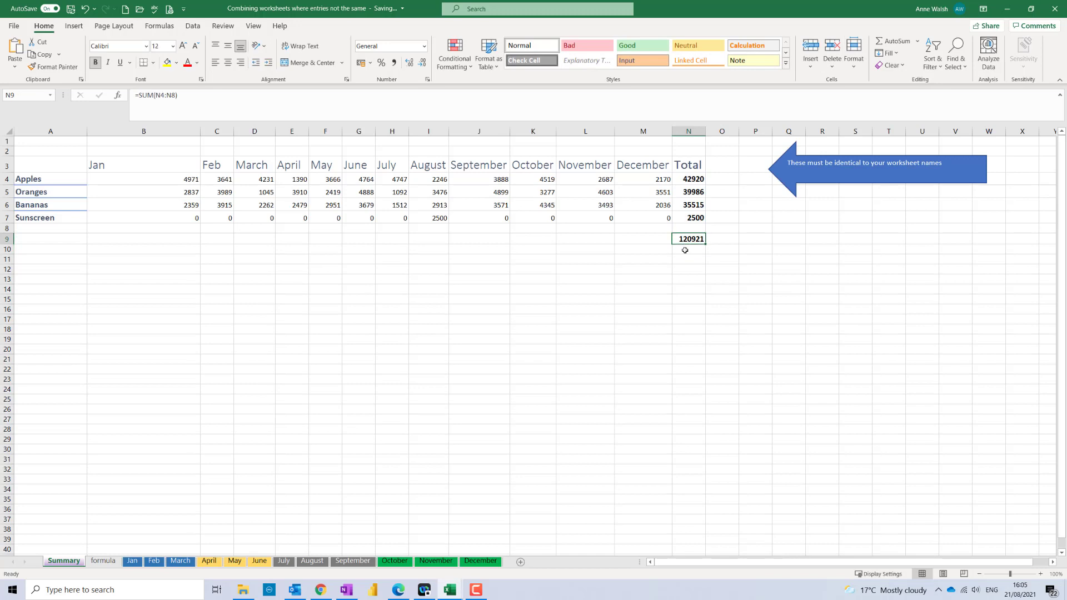